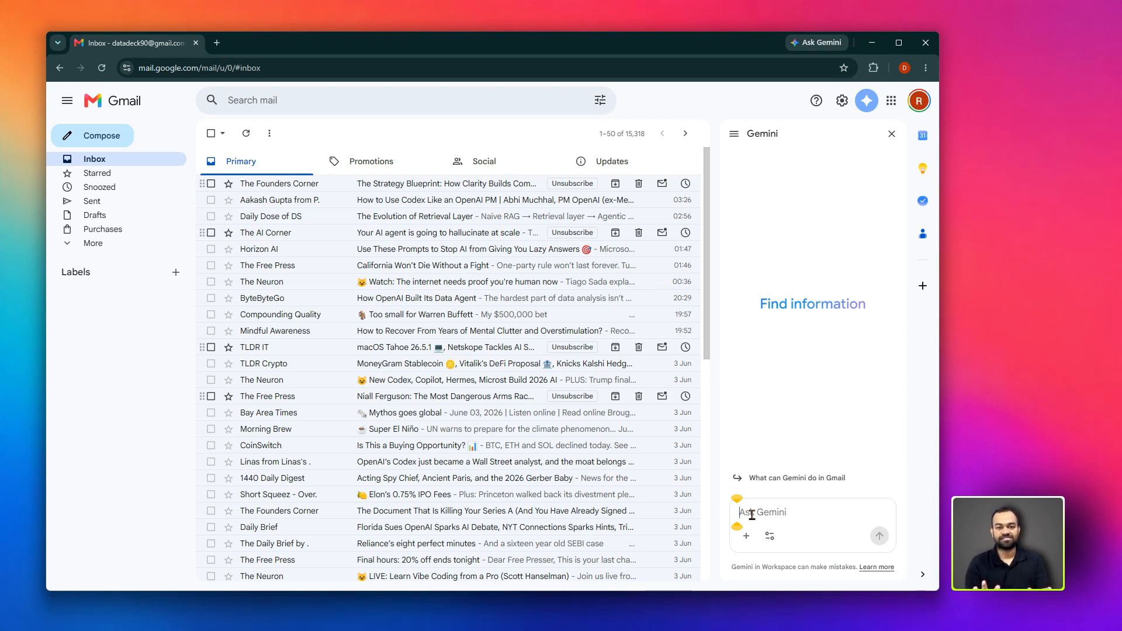
# Ask Gemini to find all emails from the Product Growth newsletter's author and look through the matching messages
pyautogui.write('Find me')
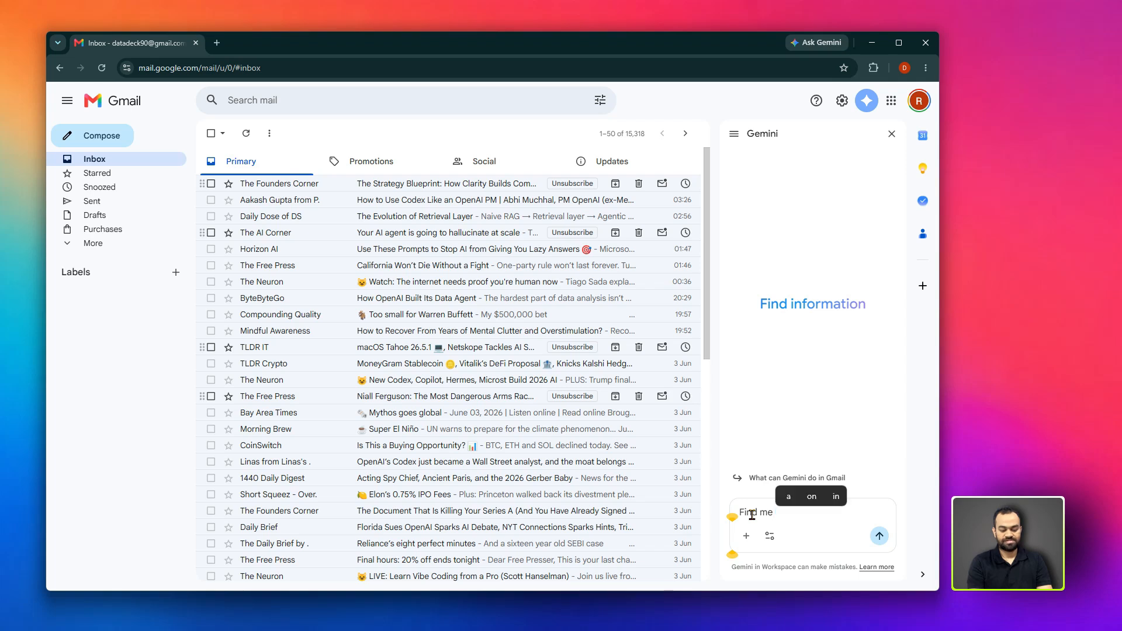
pyautogui.write(' all emails from')
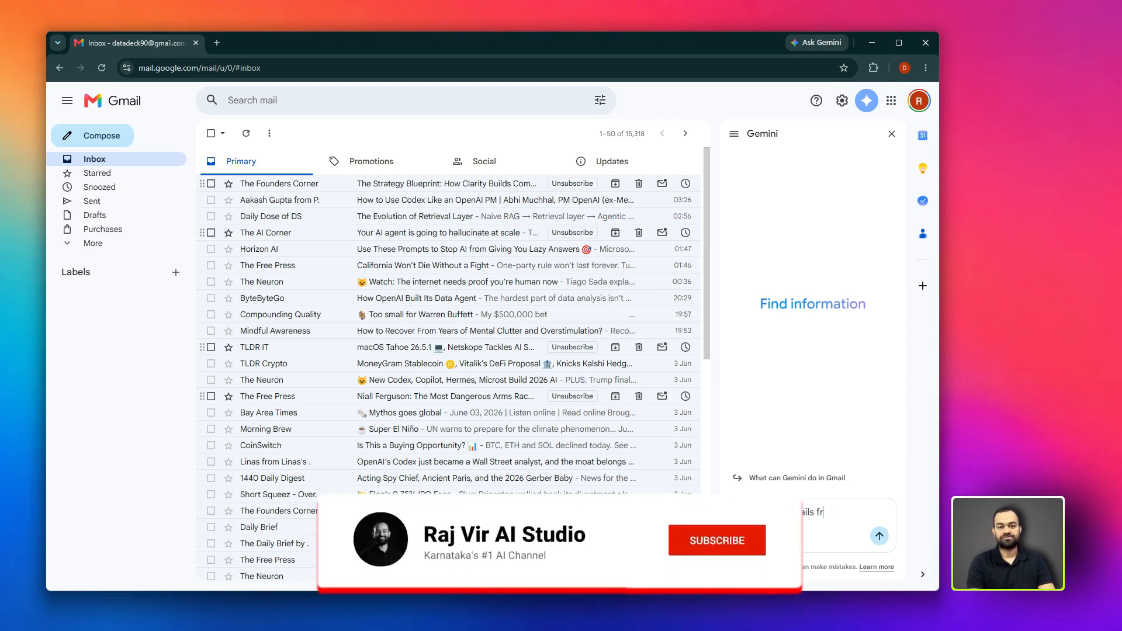
pyautogui.write(' Product Growth')
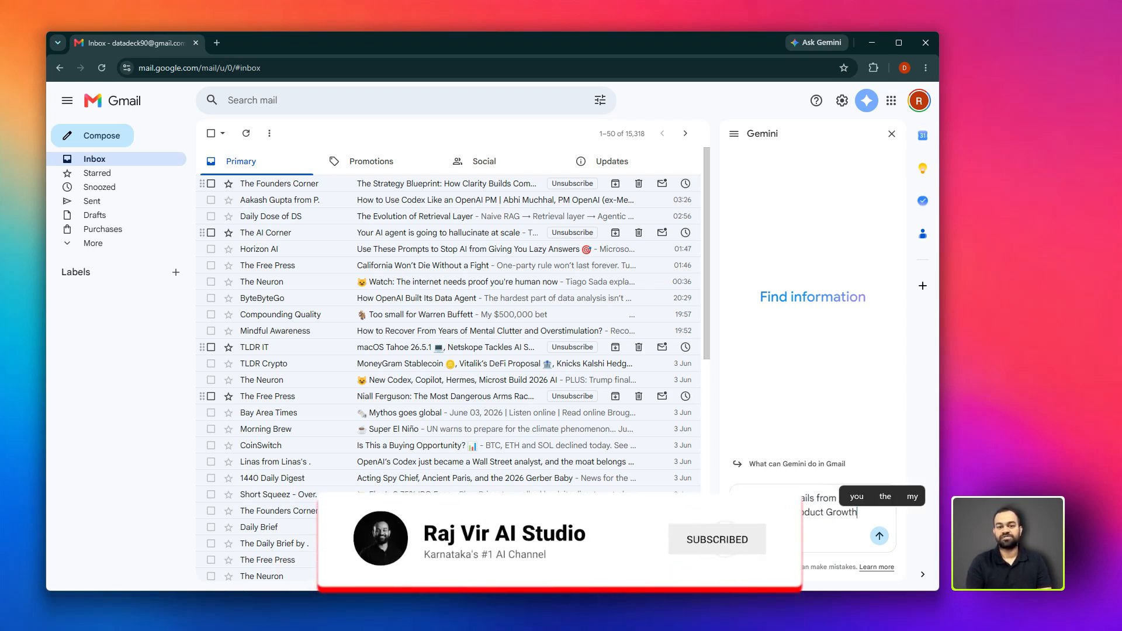
pyautogui.press('Return')
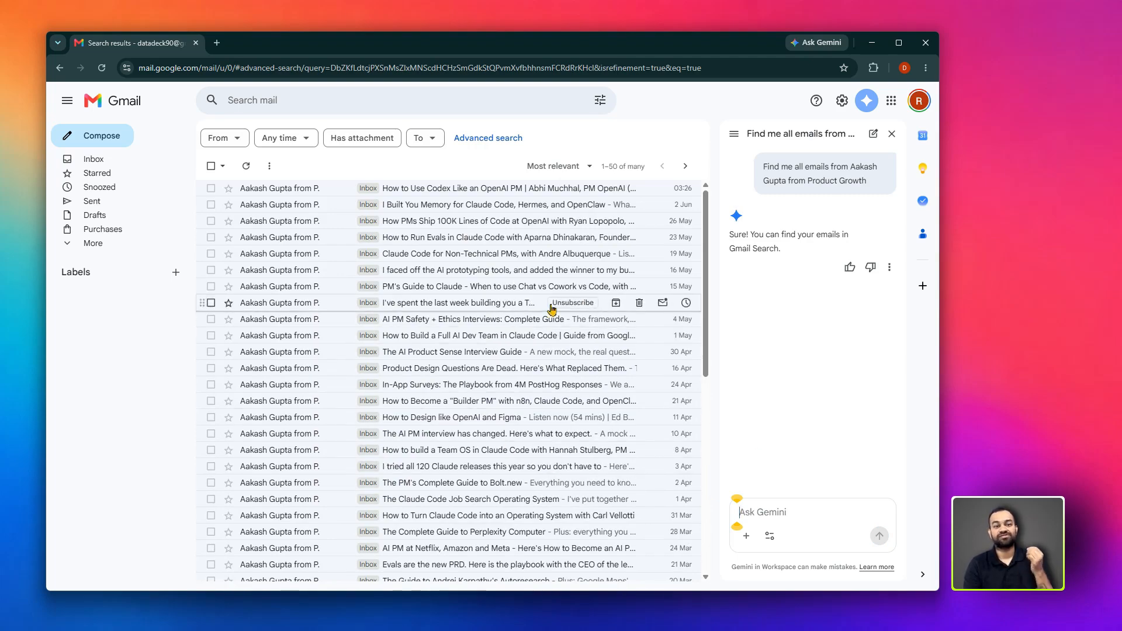
pyautogui.scroll(-2, 536, 358)
pyautogui.scroll(-5, 526, 374)
pyautogui.scroll(7, 476, 507)
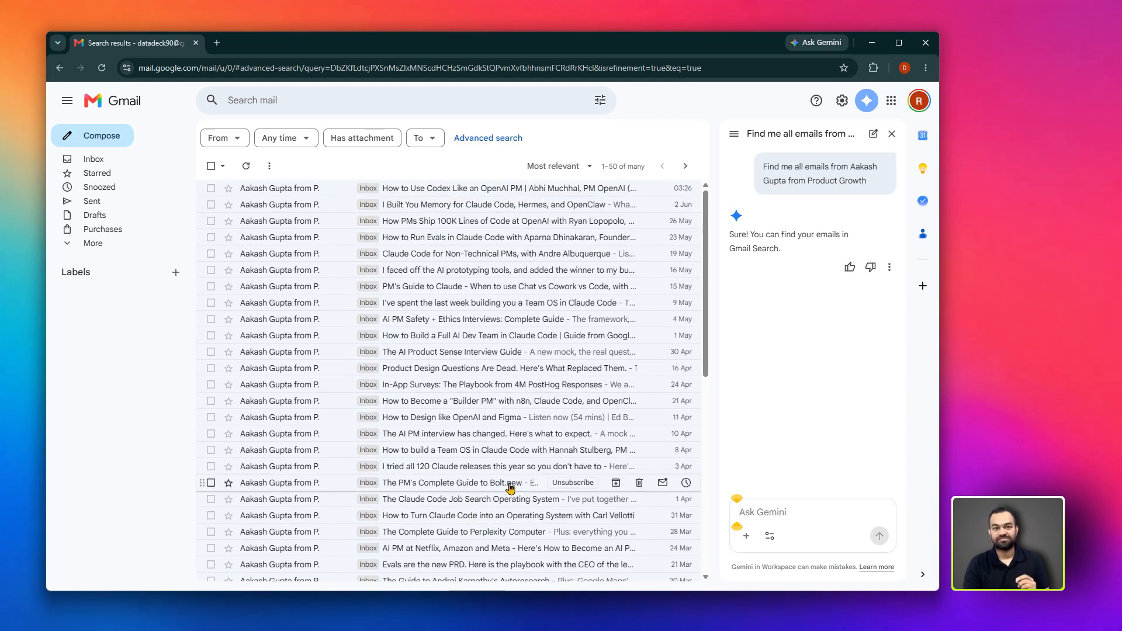
pyautogui.click(814, 326)
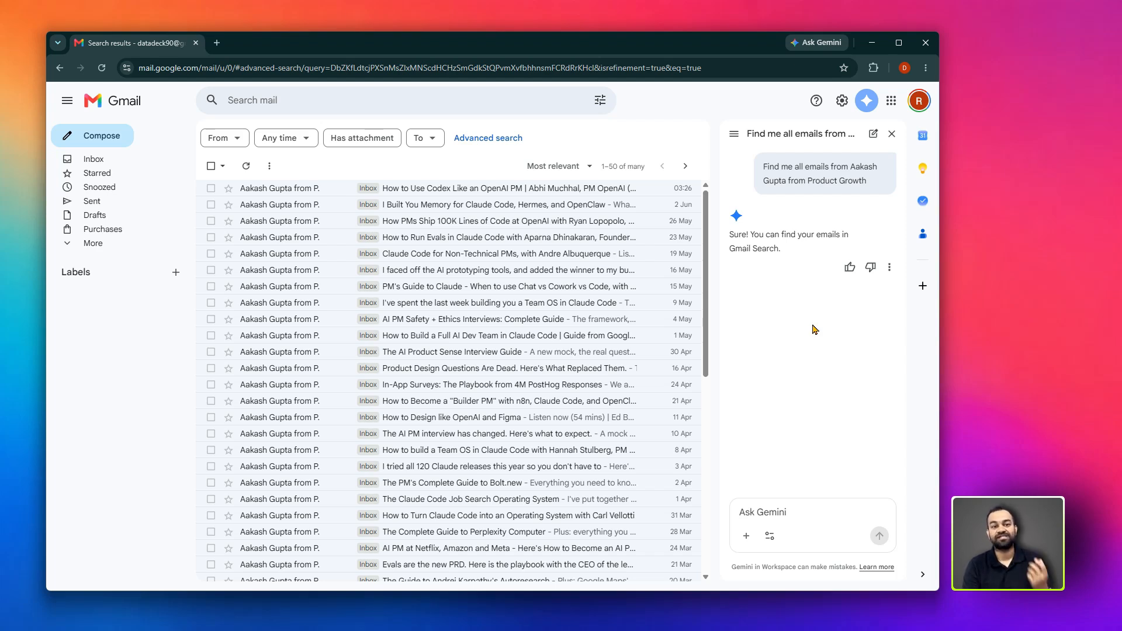
# Ask Gemini how many emails the Product Growth author sent in the last week and have it summarise them briefly
pyautogui.click(804, 509)
pyautogui.write('Now ,')
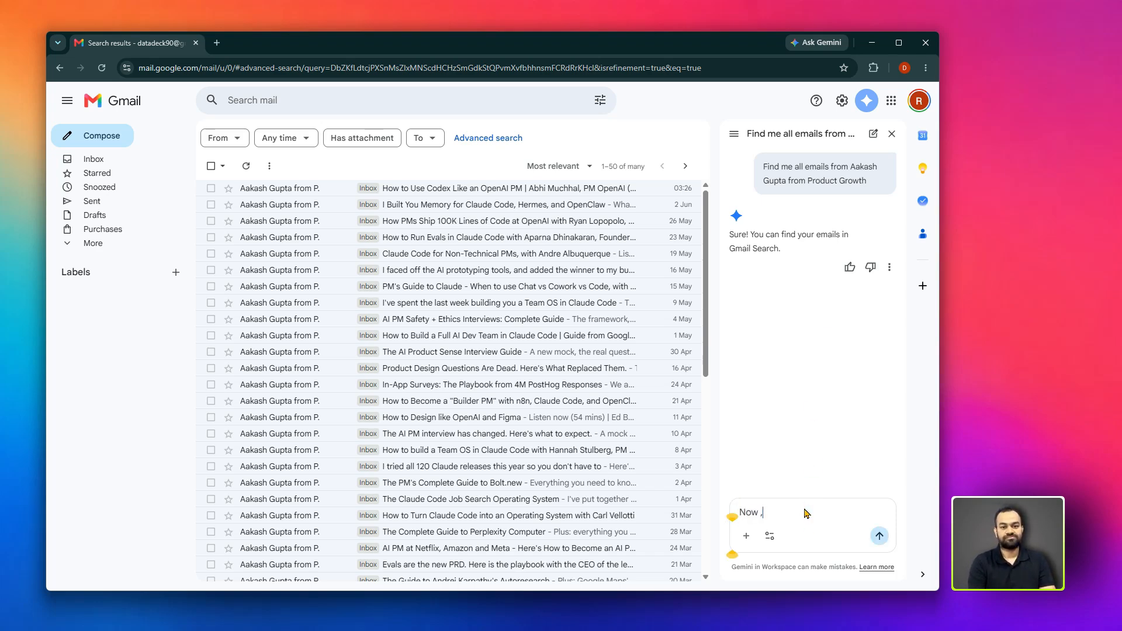
pyautogui.write(' from the last')
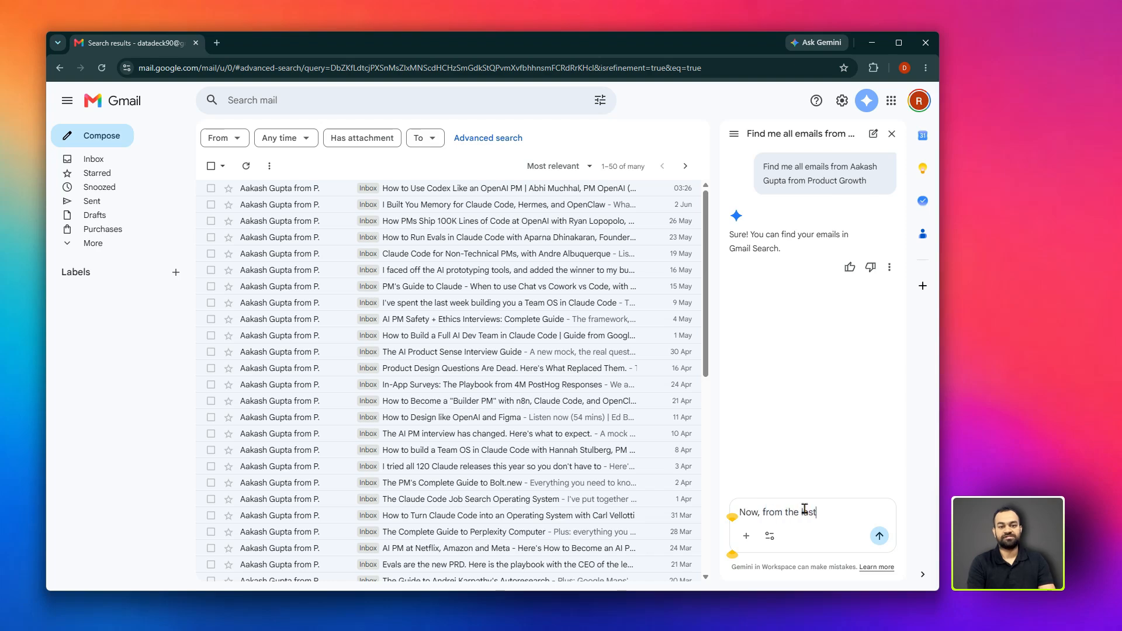
pyautogui.write(' week how man')
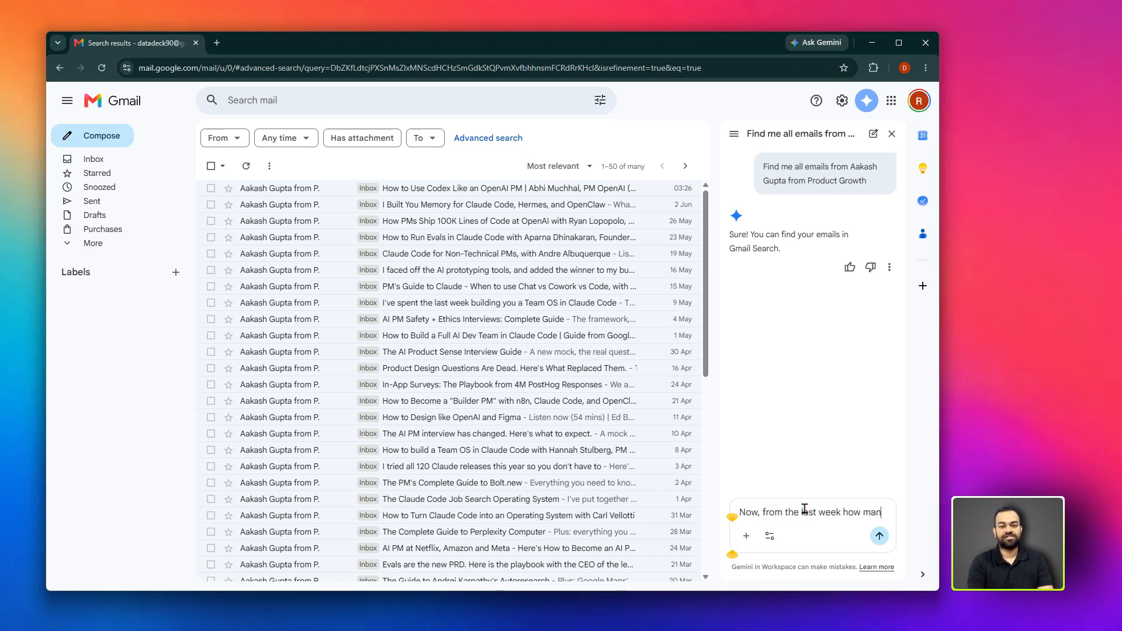
pyautogui.write('y email were s')
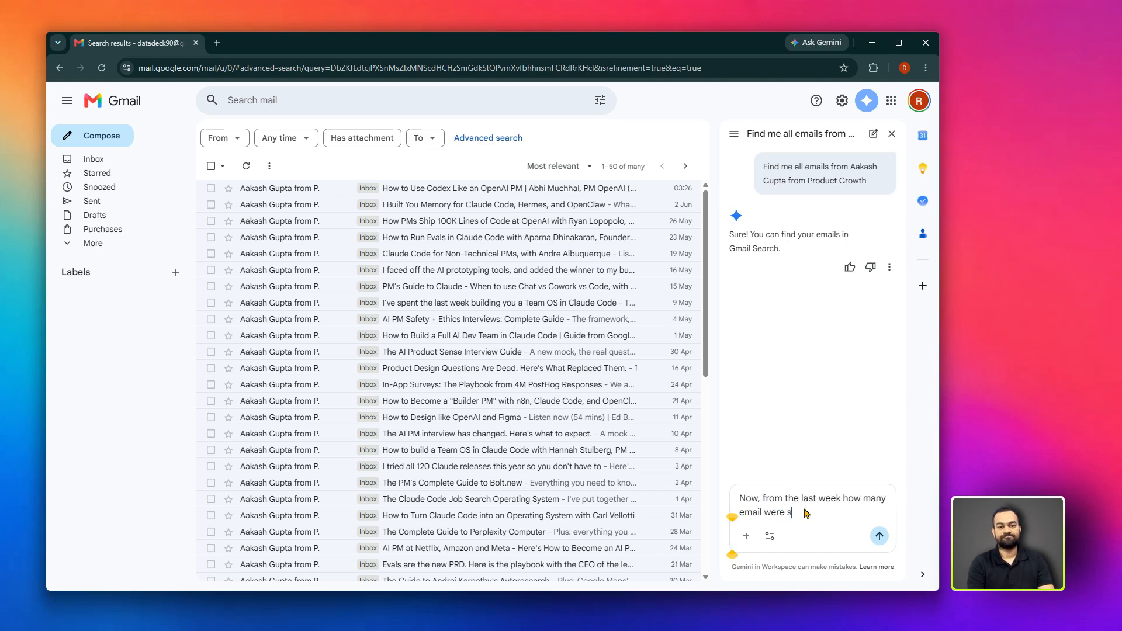
pyautogui.write('end m')
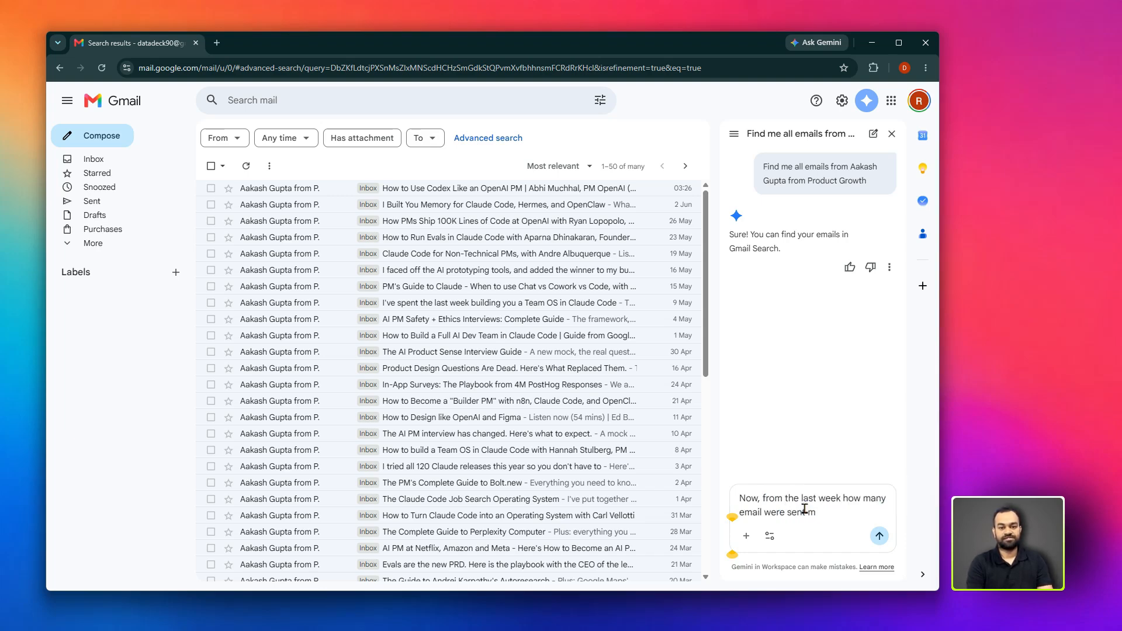
pyautogui.write(' by Aakash Gupta from Product Growth ')
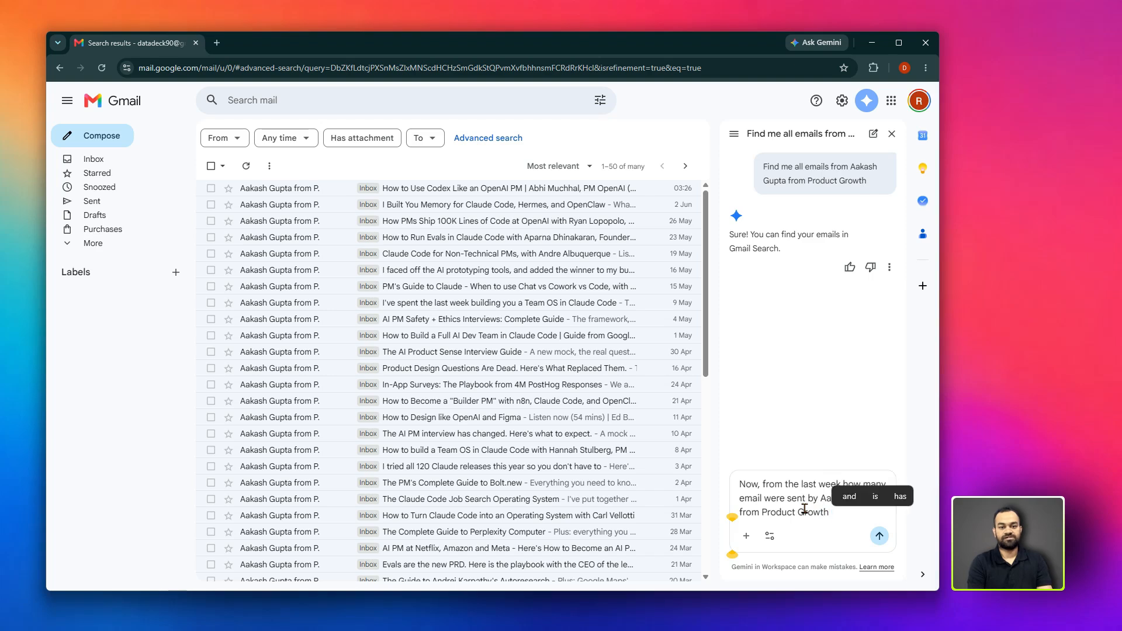
pyautogui.write('and')
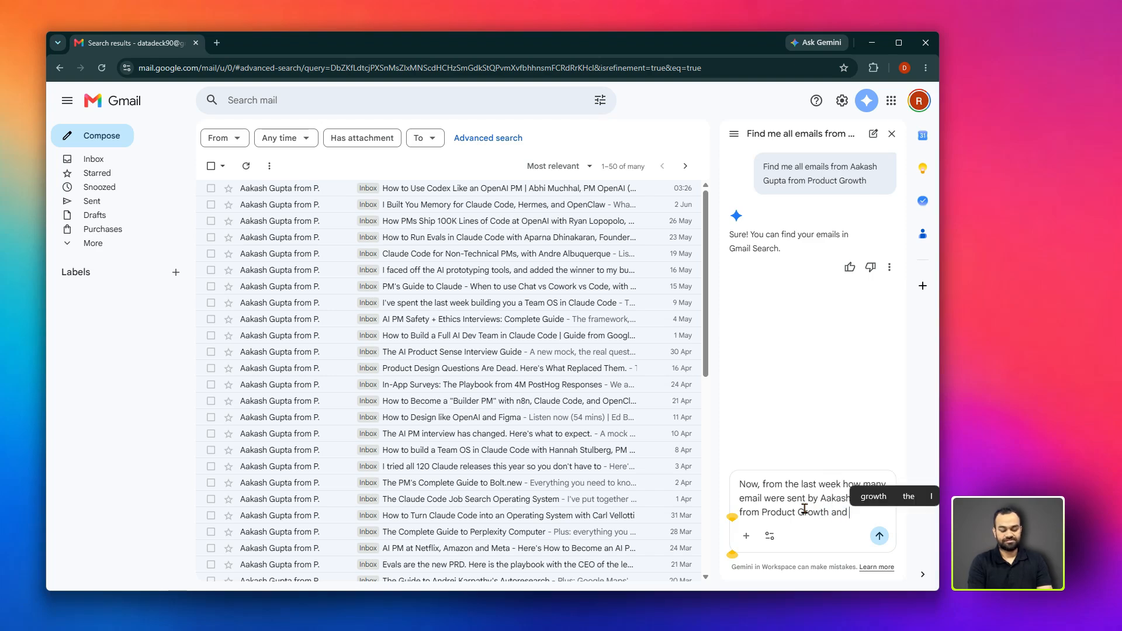
pyautogui.write(' summarise thei')
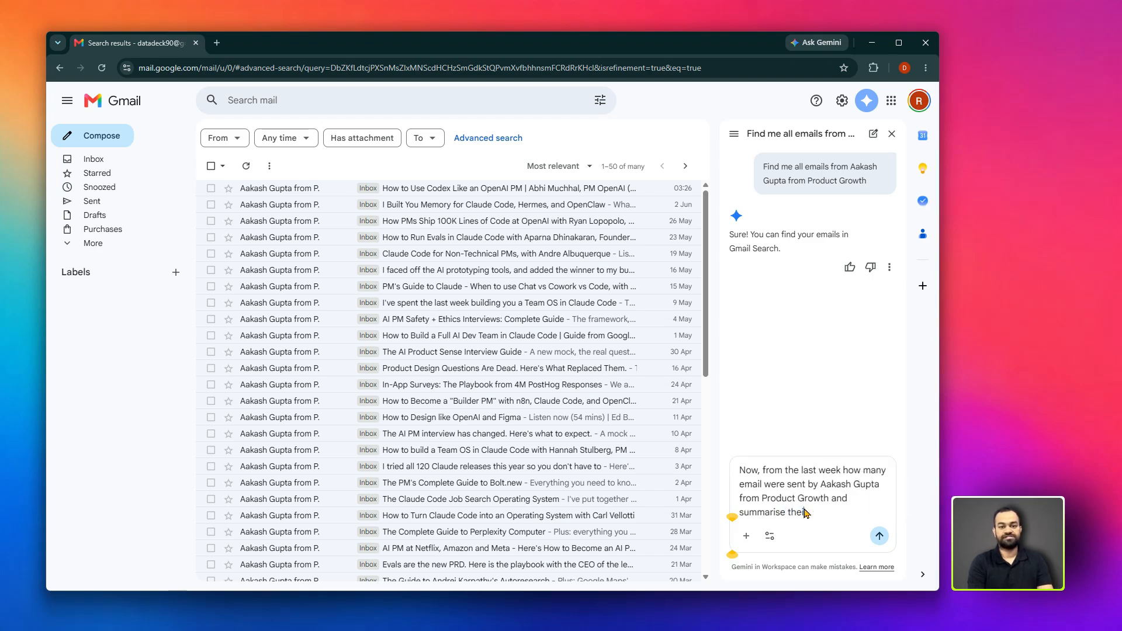
pyautogui.write('r emails')
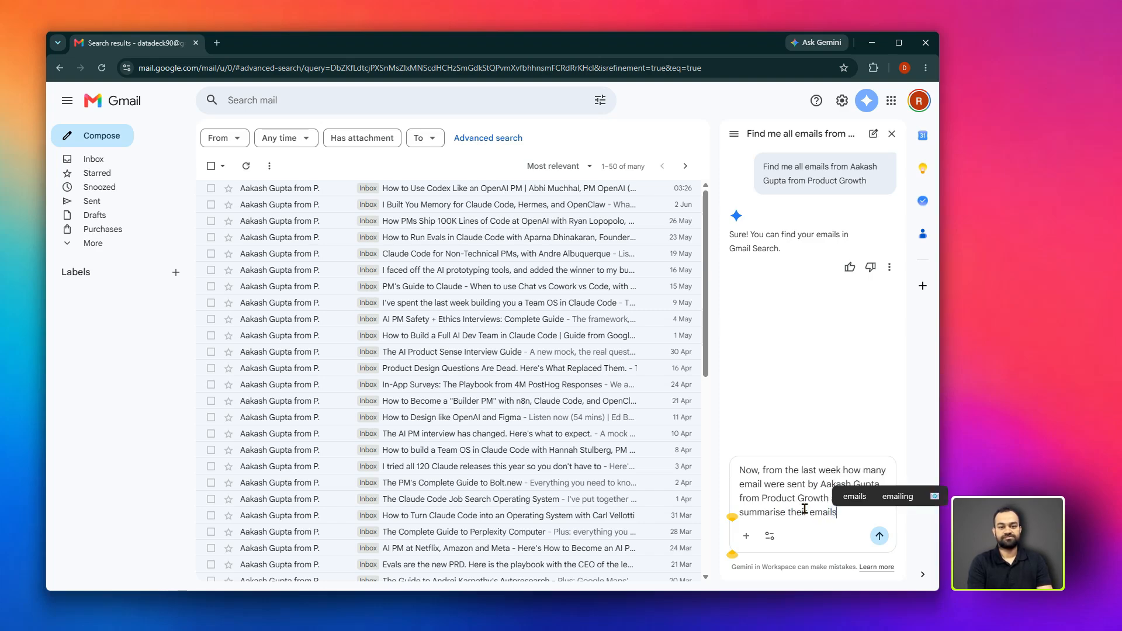
pyautogui.write(' briefy')
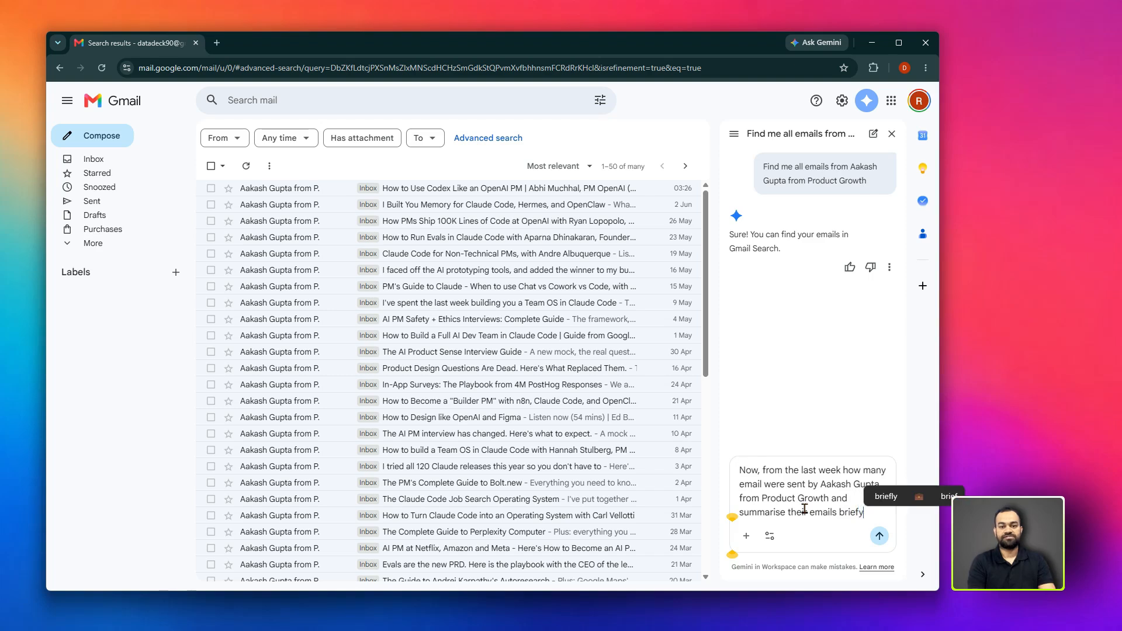
pyautogui.press('BackSpace')
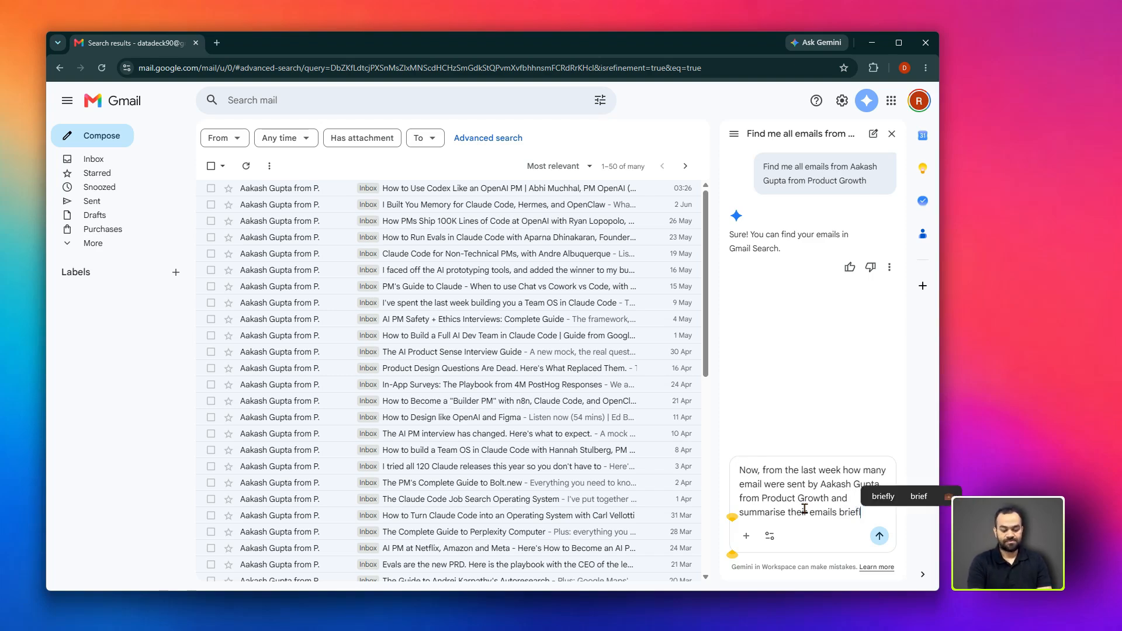
pyautogui.write('ly')
pyautogui.press('Return')
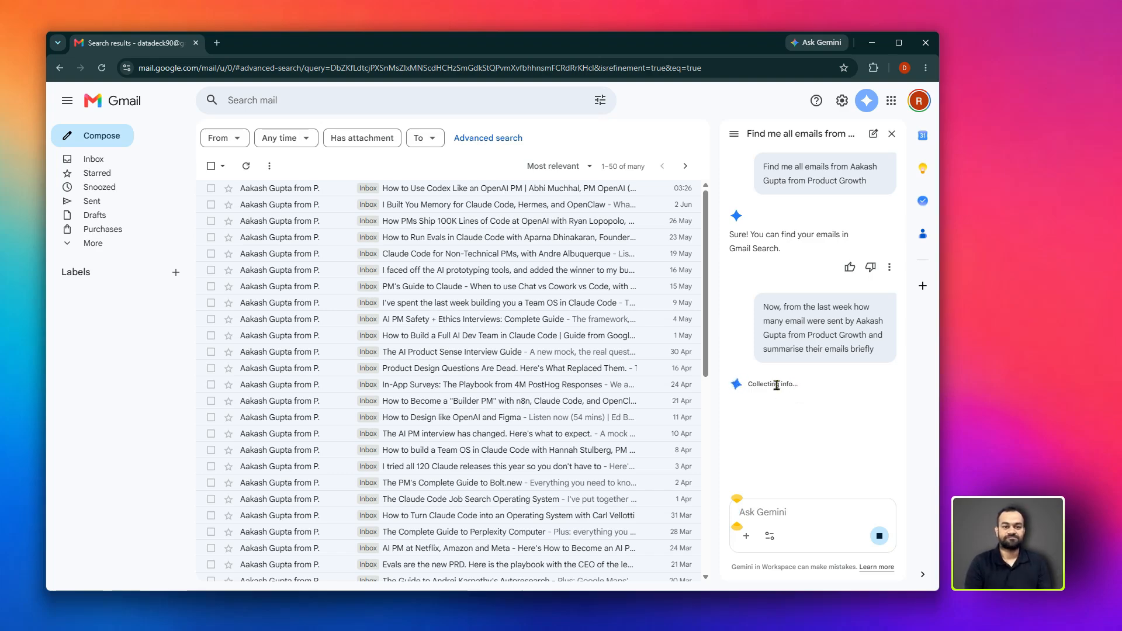
# Read Gemini's reply on last week's Product Growth emails, from the email count through the key content and AI news
pyautogui.moveTo(743, 208); pyautogui.dragTo(861, 241)
pyautogui.click(861, 242)
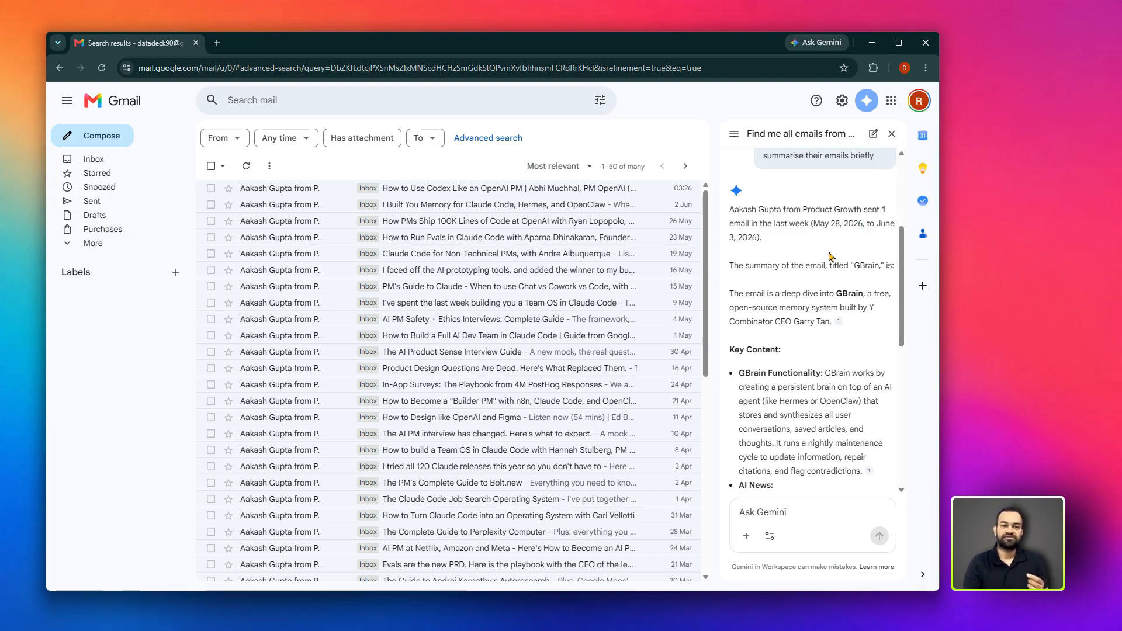
pyautogui.scroll(-3, 795, 300)
pyautogui.scroll(-2, 795, 301)
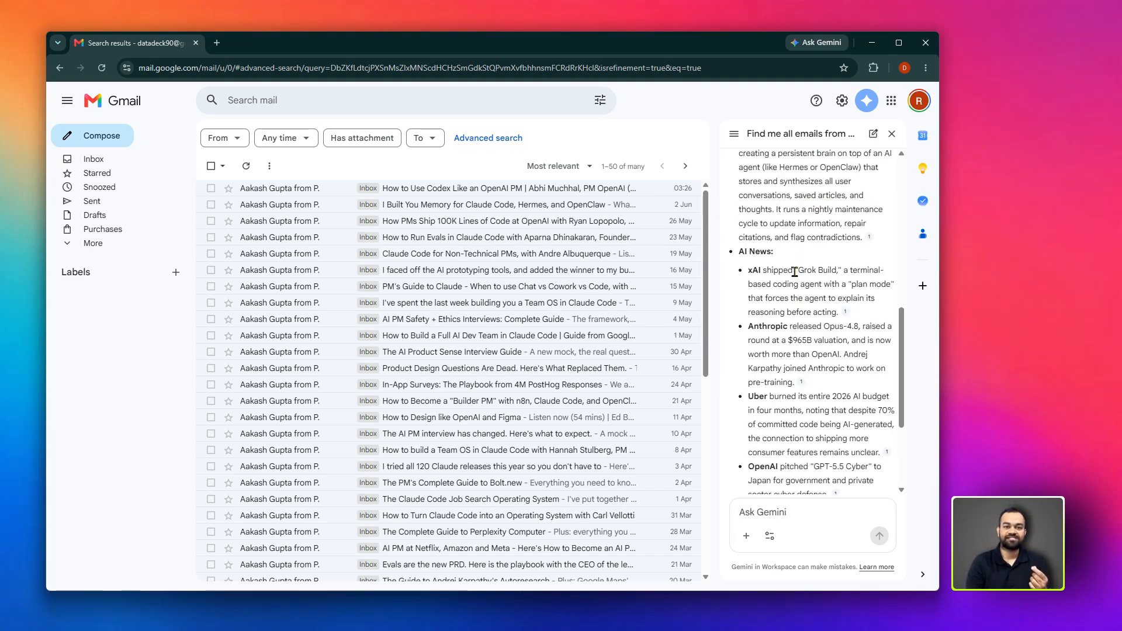
pyautogui.scroll(-3, 795, 272)
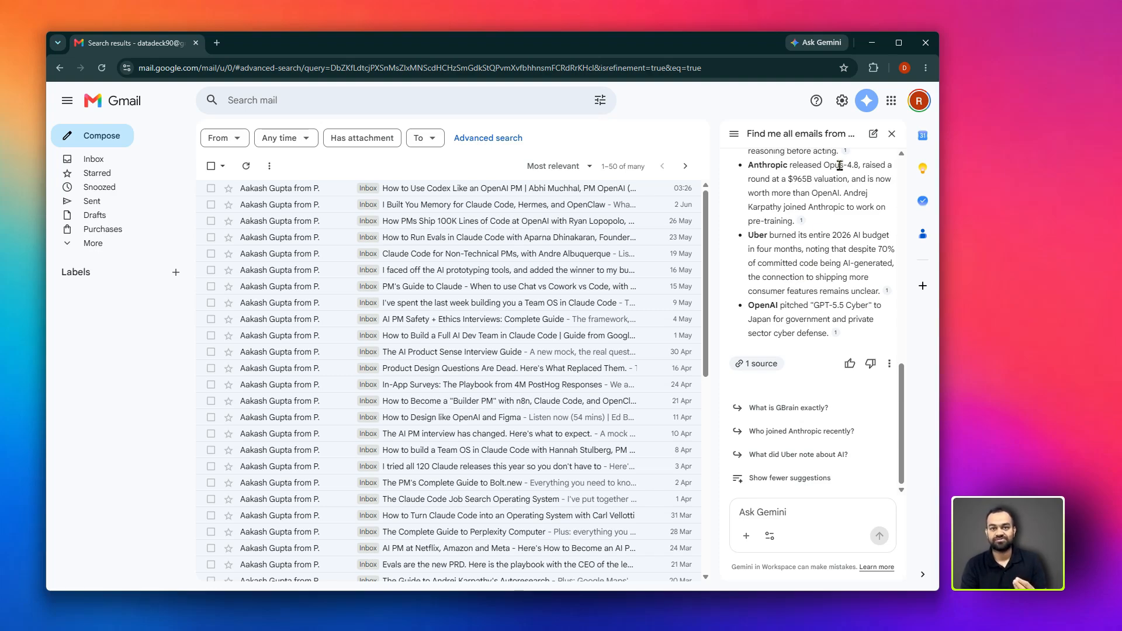
# Close the Gemini side panel and open a new email draft in the expanded view, ready in its message body
pyautogui.click(891, 133)
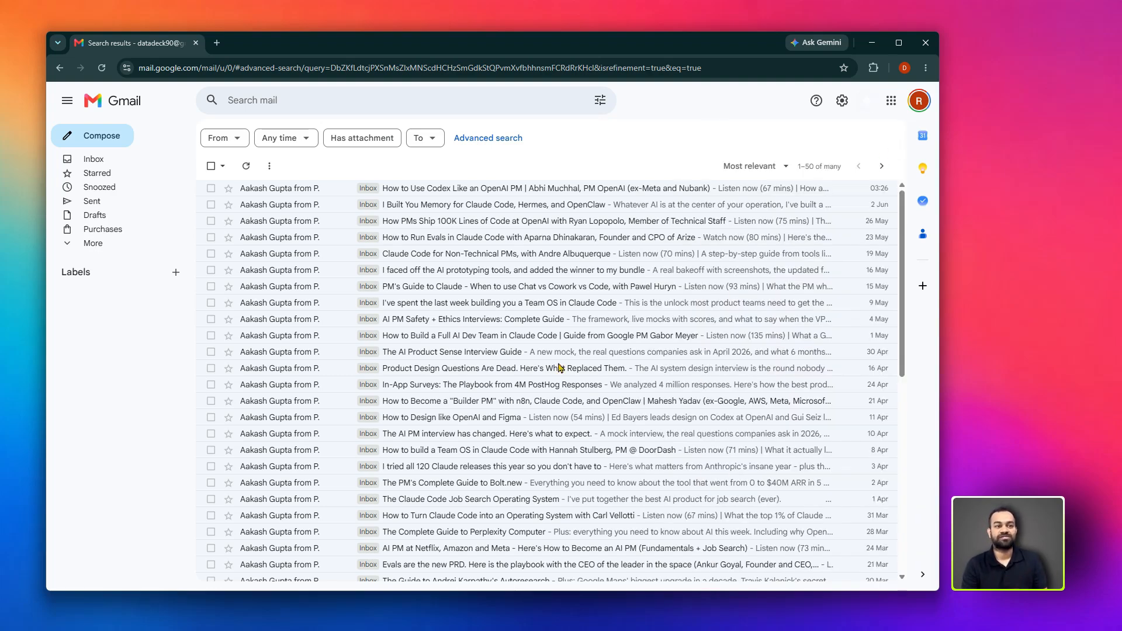
pyautogui.click(97, 136)
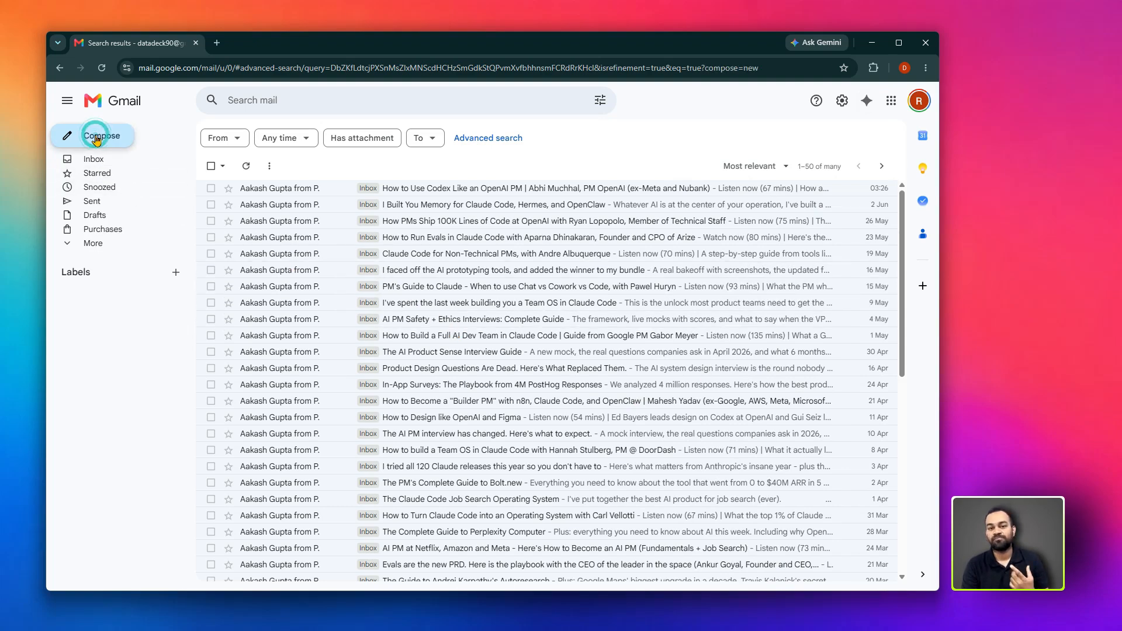
pyautogui.click(874, 247)
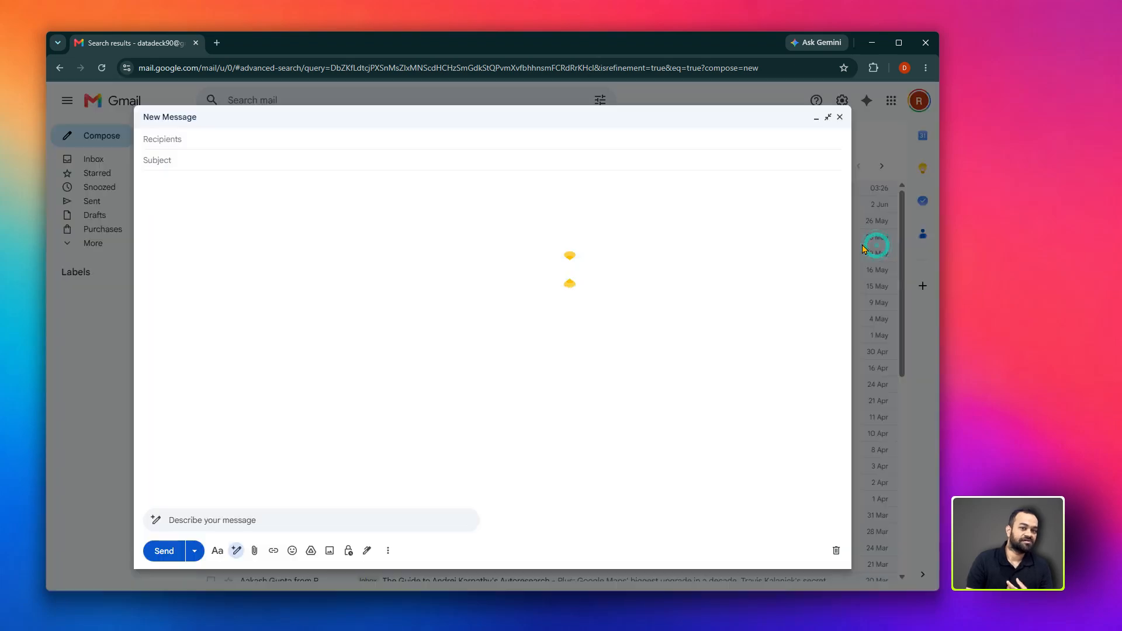
pyautogui.click(316, 358)
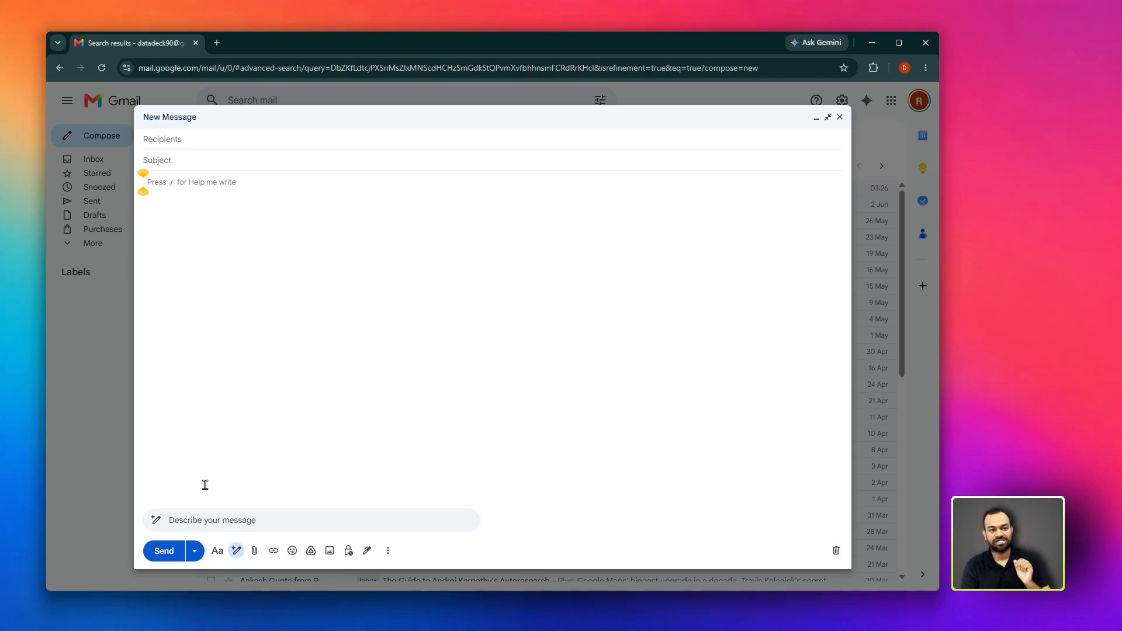
pyautogui.click(206, 229)
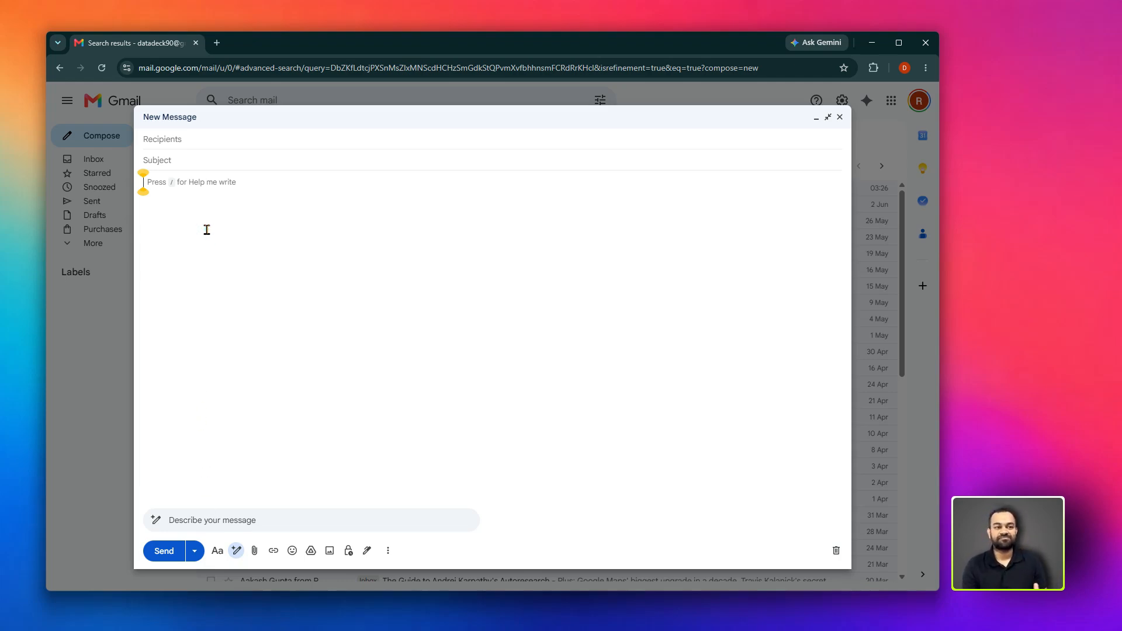
pyautogui.click(188, 186)
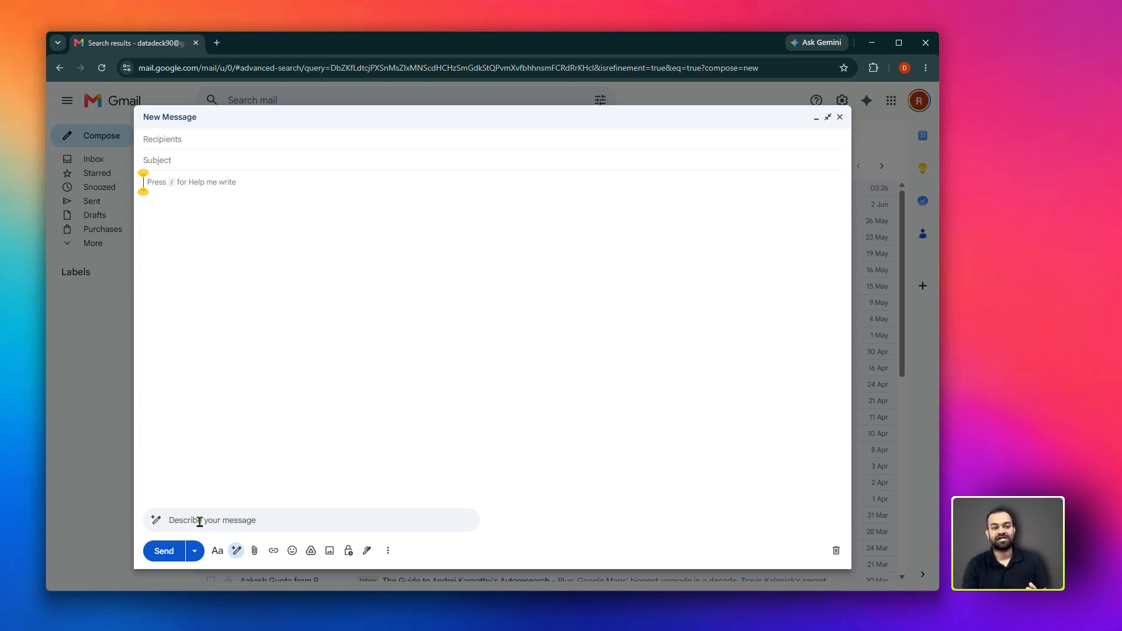
# Hide the Help me write prompt box in the draft and bring it back
pyautogui.click(261, 520)
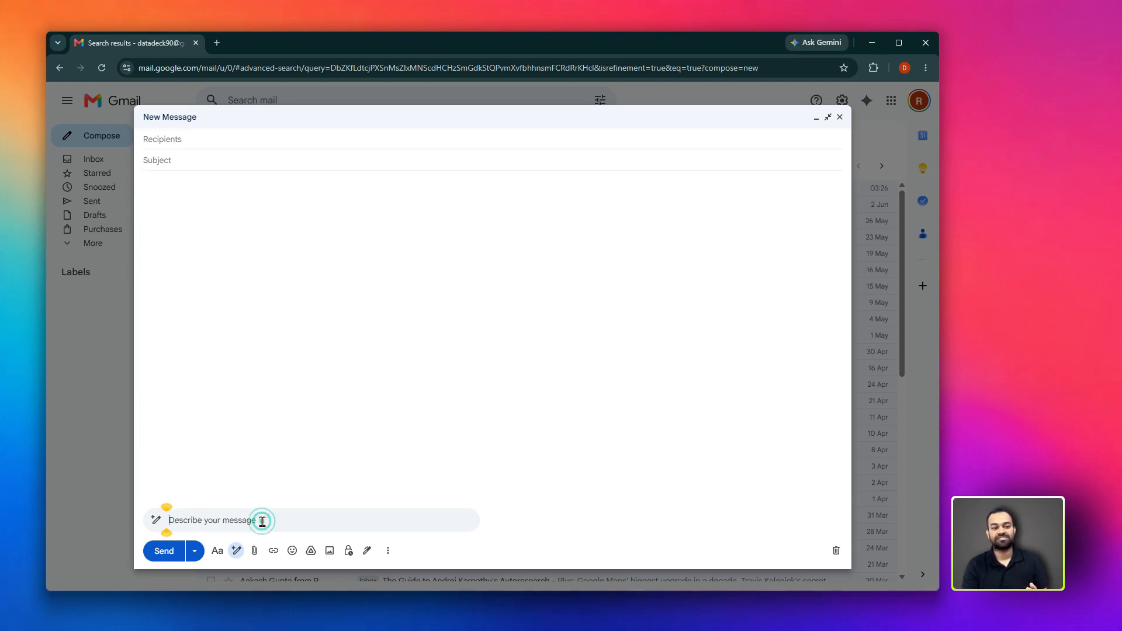
pyautogui.click(236, 550)
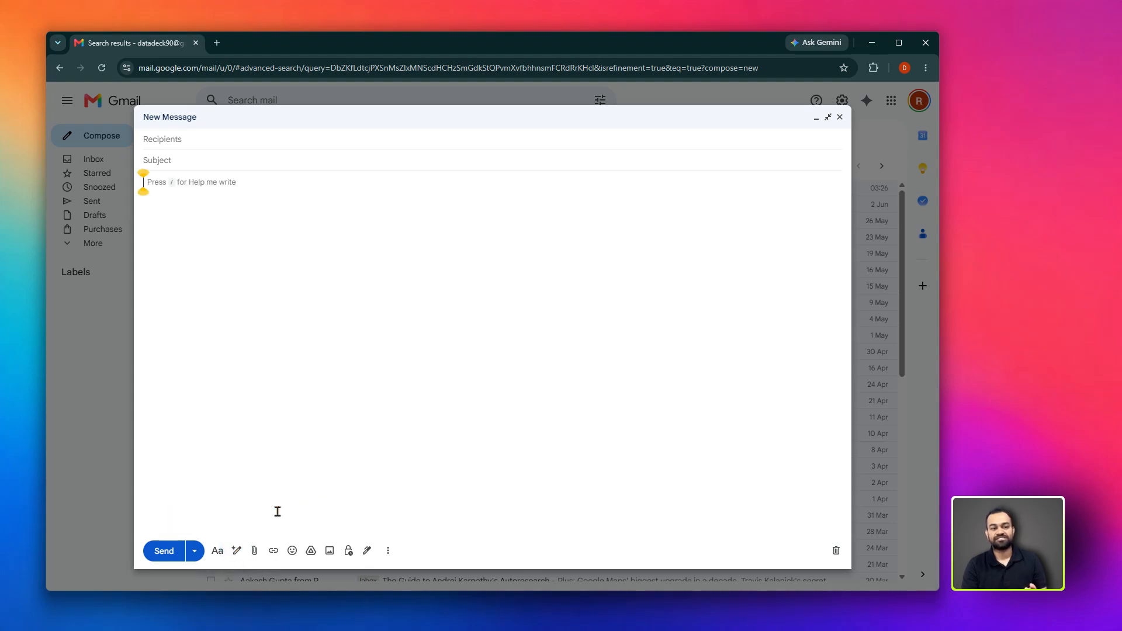
pyautogui.click(236, 552)
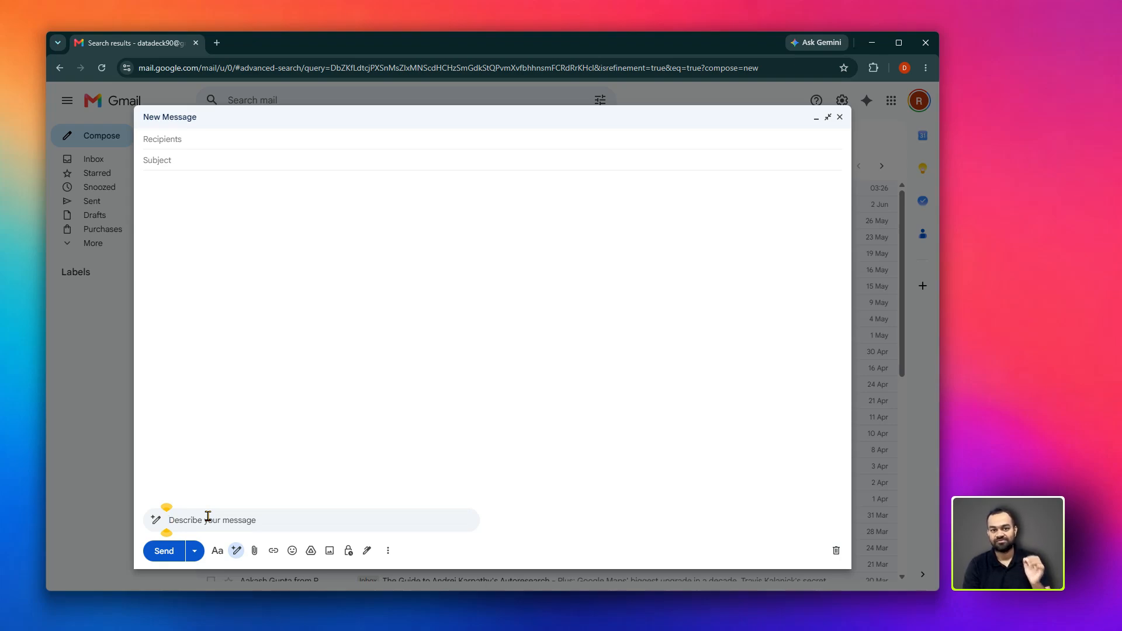
# Have Help me write draft an email to the Product Growth author asking what the next podcast would be
pyautogui.write('W')
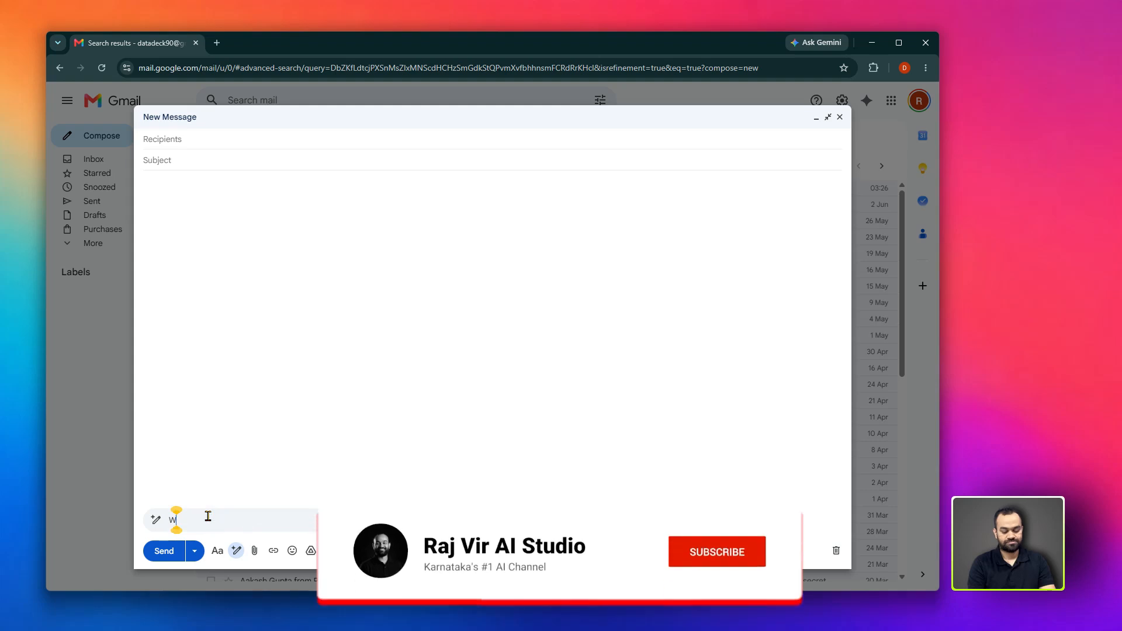
pyautogui.write('rite an emai')
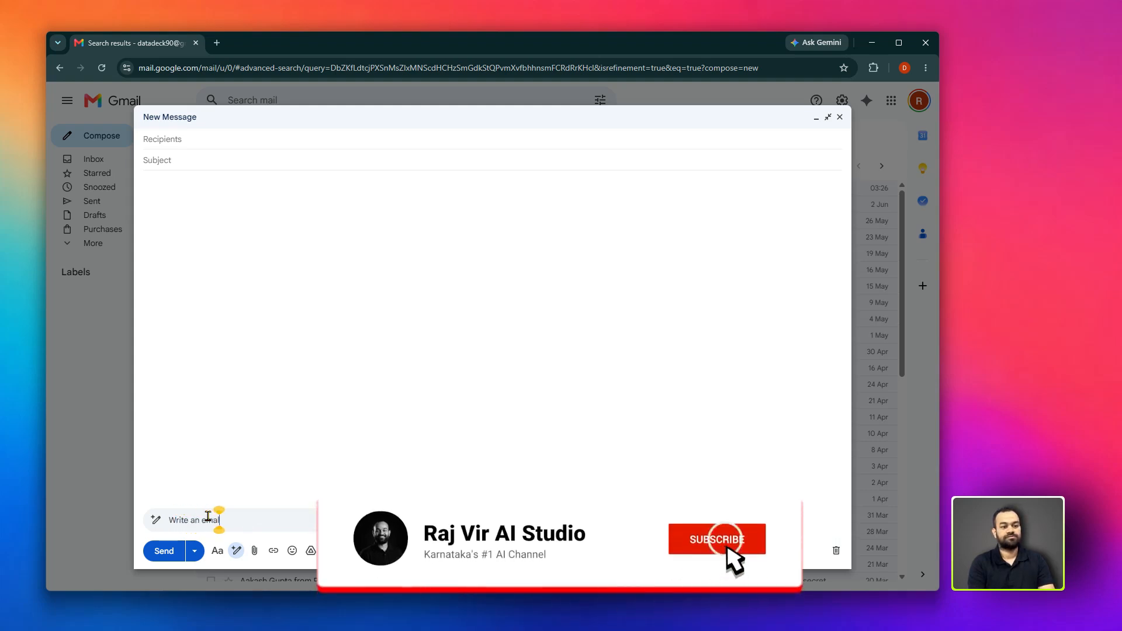
pyautogui.write('l to Aakash Gupta from Product Growth')
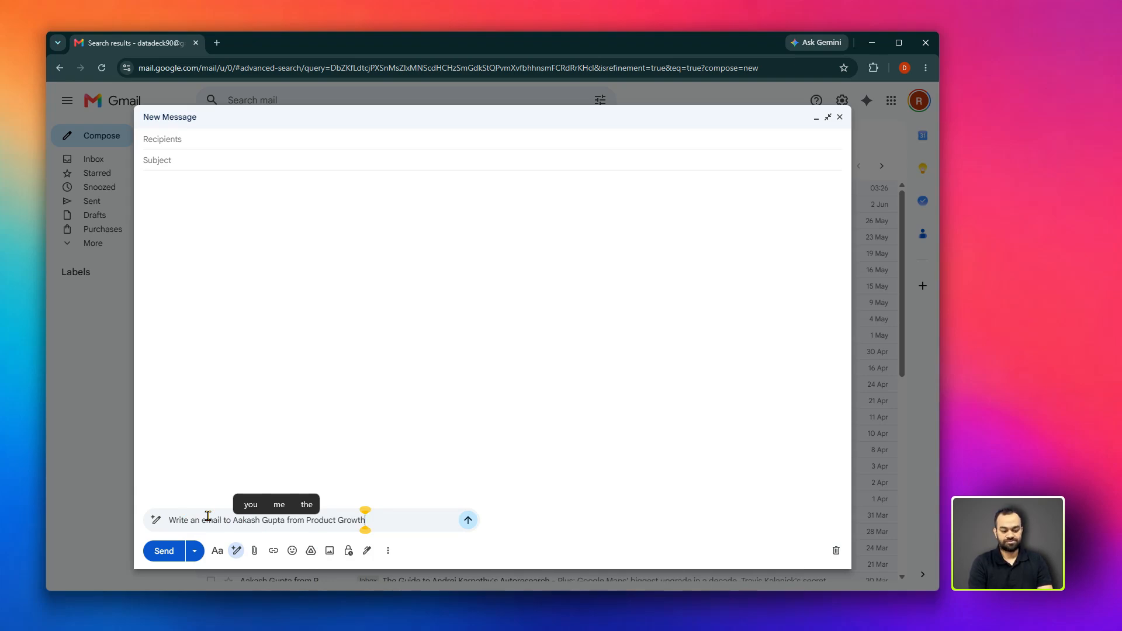
pyautogui.write(' asking about w')
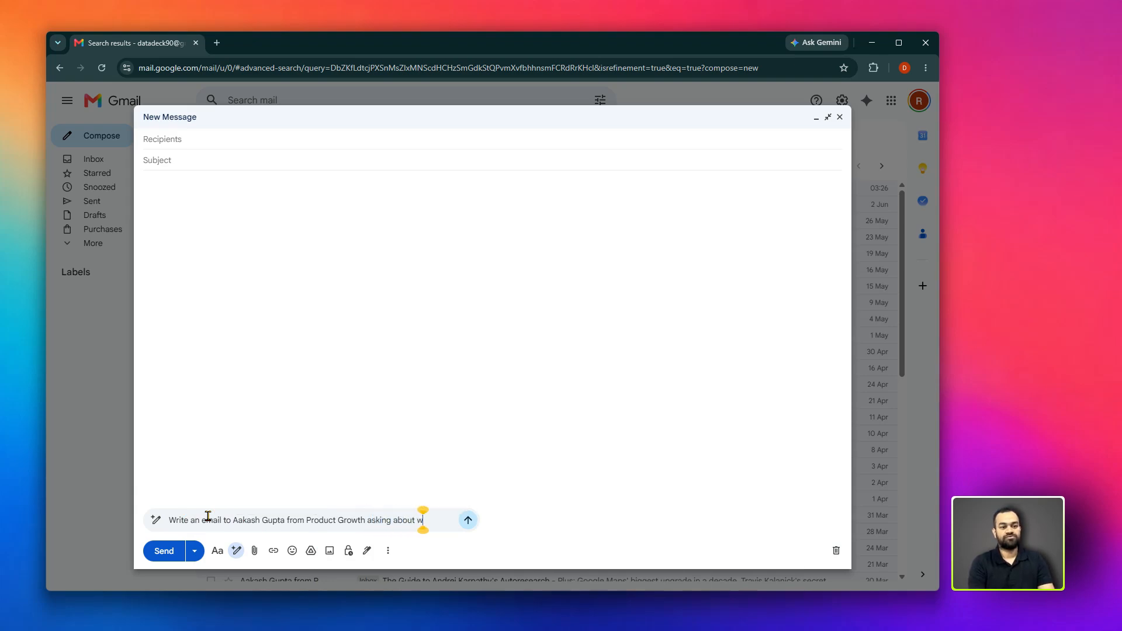
pyautogui.write('hat would')
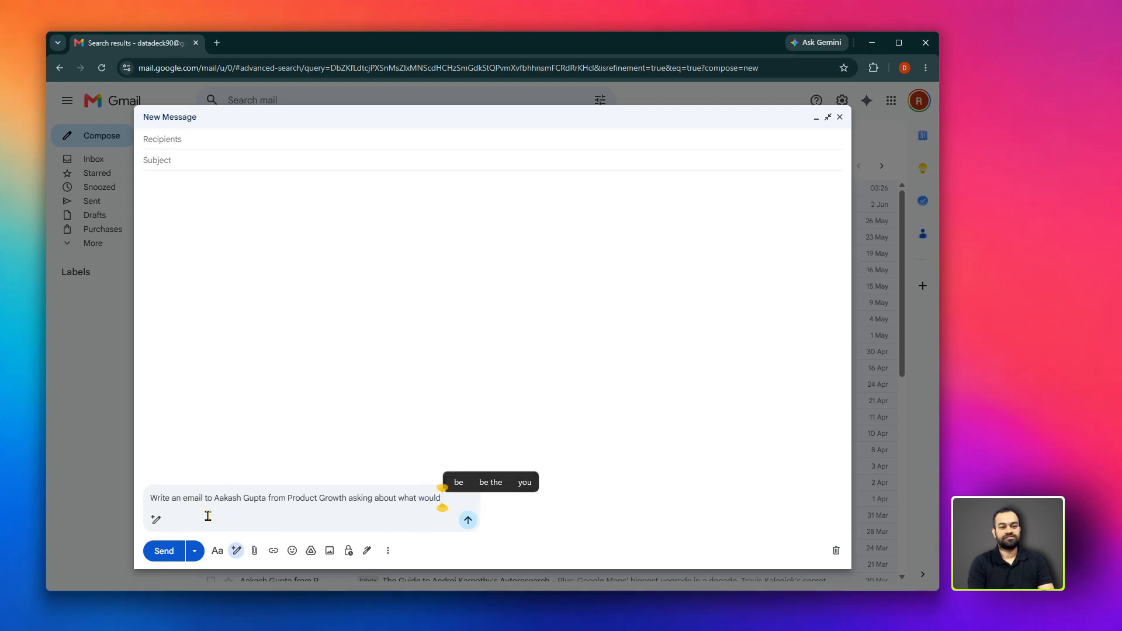
pyautogui.write(' be th')
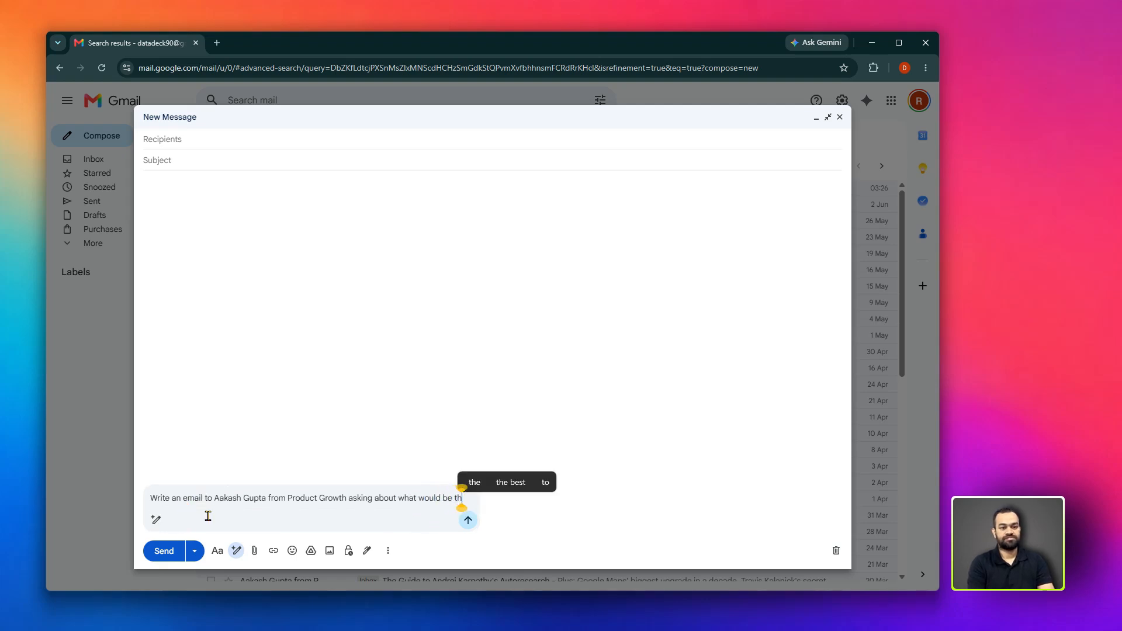
pyautogui.write('e next pof')
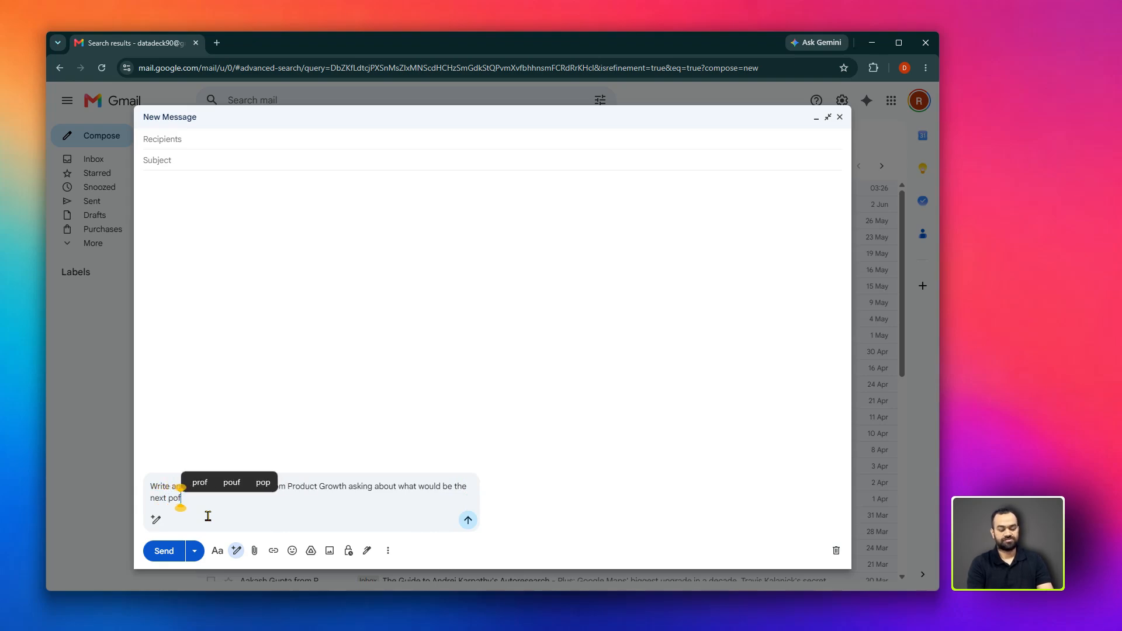
pyautogui.press('BackSpace')
pyautogui.write('dcast.')
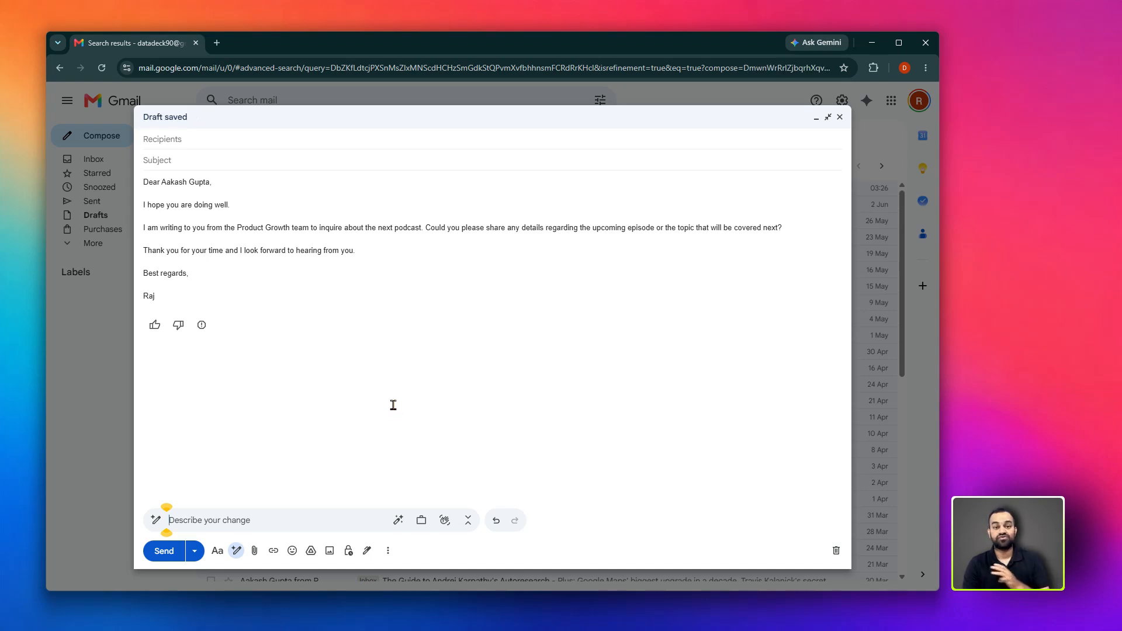
# Read through the generated draft, from the greeting to the question about the upcoming episode's details and topic
pyautogui.click(254, 224)
pyautogui.moveTo(175, 182); pyautogui.dragTo(256, 190)
pyautogui.click(293, 206)
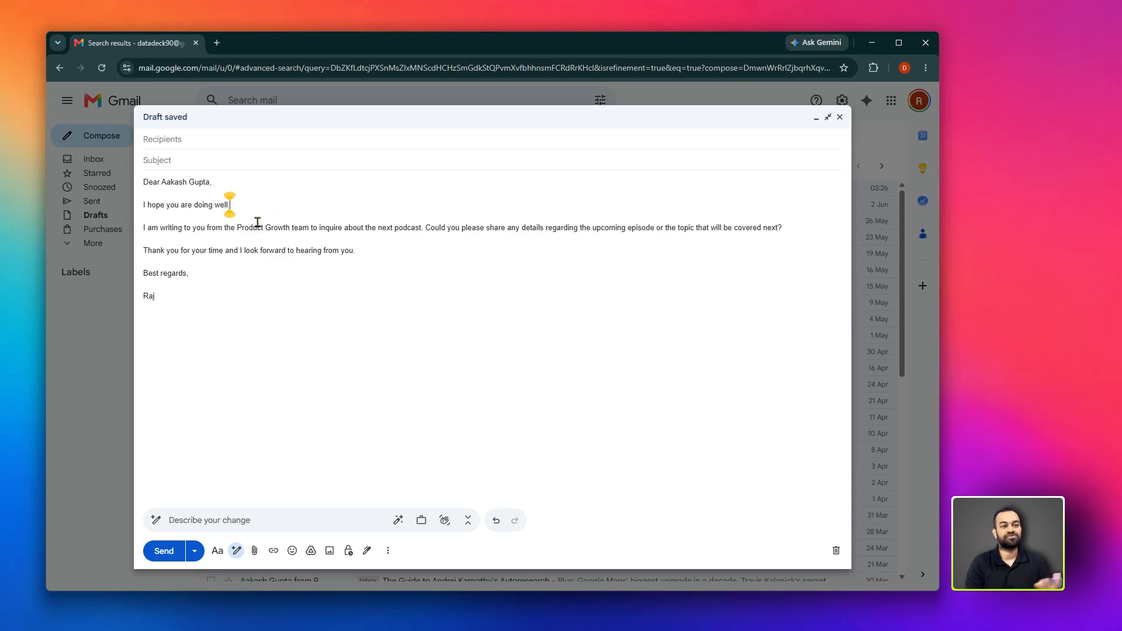
pyautogui.moveTo(184, 226); pyautogui.dragTo(386, 236)
pyautogui.click(389, 242)
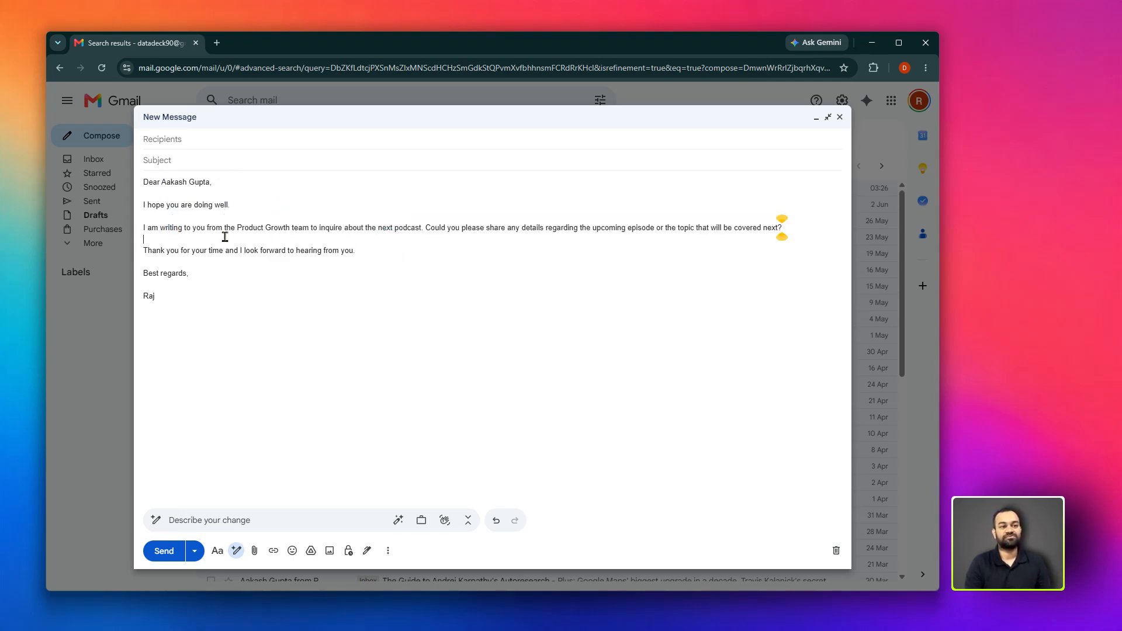
pyautogui.moveTo(185, 229); pyautogui.dragTo(441, 228)
pyautogui.click(309, 235)
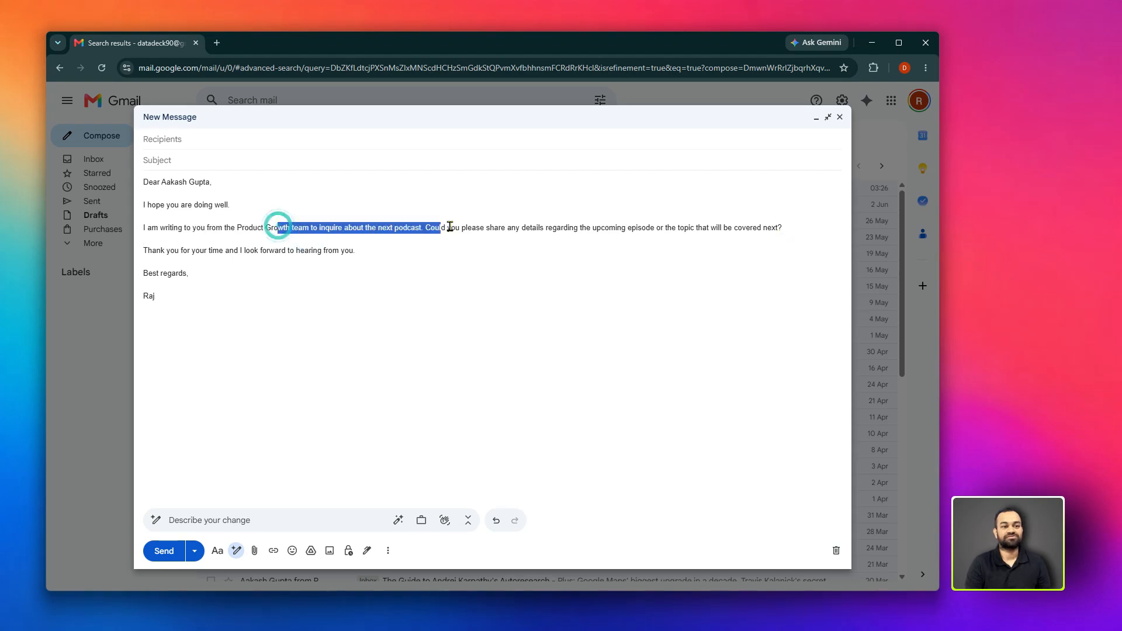
pyautogui.moveTo(356, 227); pyautogui.dragTo(638, 227)
pyautogui.click(491, 256)
pyautogui.click(560, 265)
pyautogui.moveTo(521, 227); pyautogui.dragTo(679, 227)
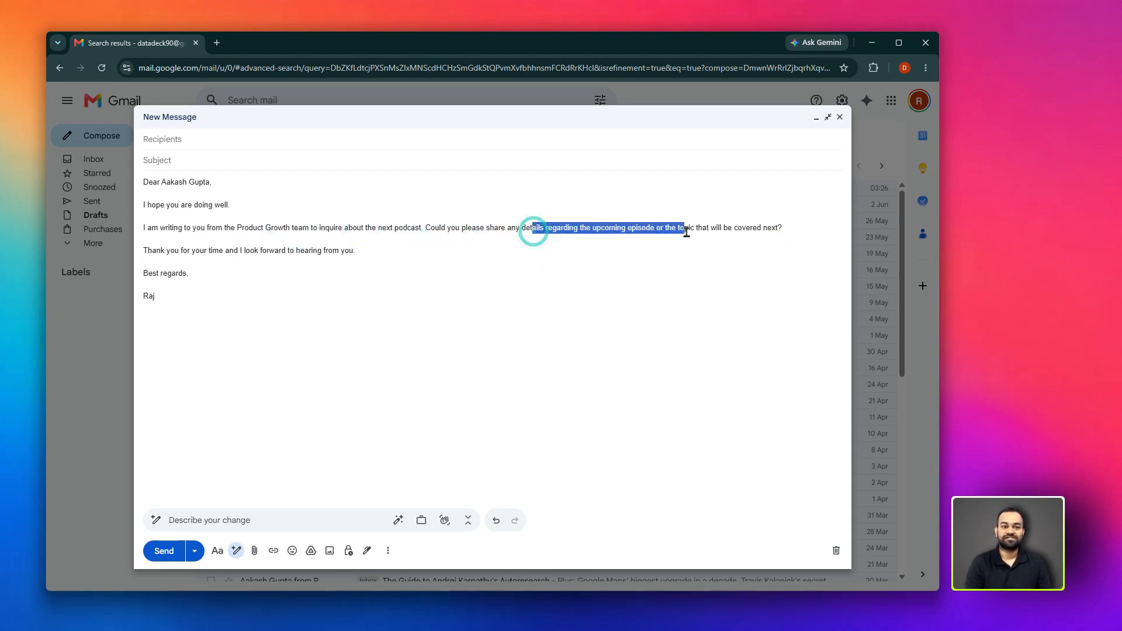
pyautogui.click(626, 253)
pyautogui.moveTo(600, 228); pyautogui.dragTo(721, 228)
pyautogui.click(675, 262)
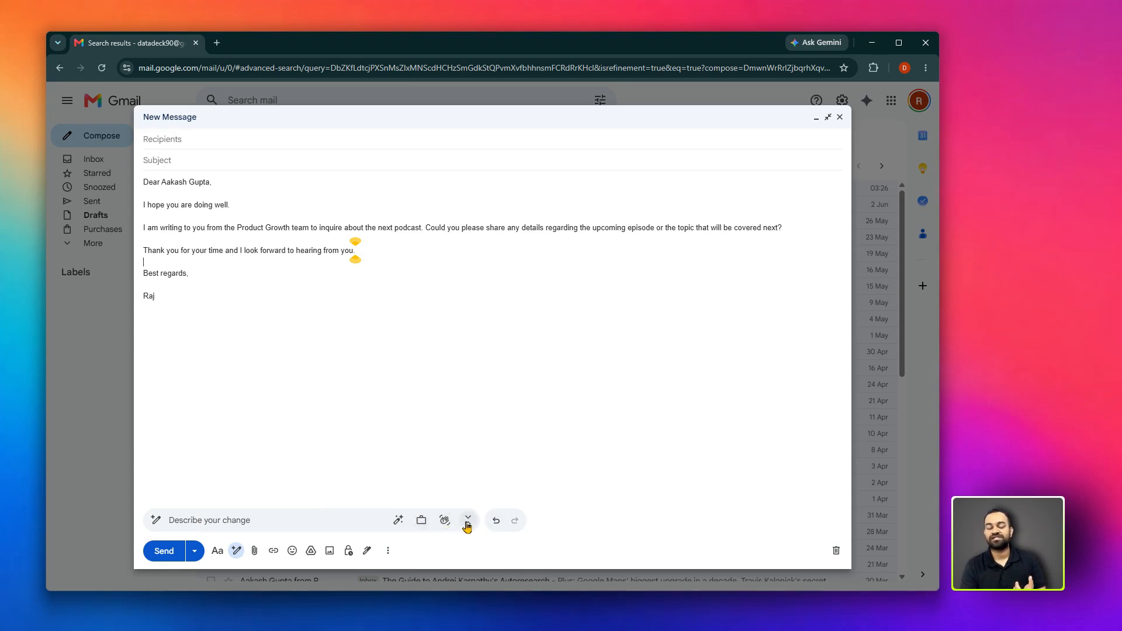
# Rewrite the draft with each preset refinement in turn: Polish, the formal tone, Friendly and the shortened version
pyautogui.click(399, 522)
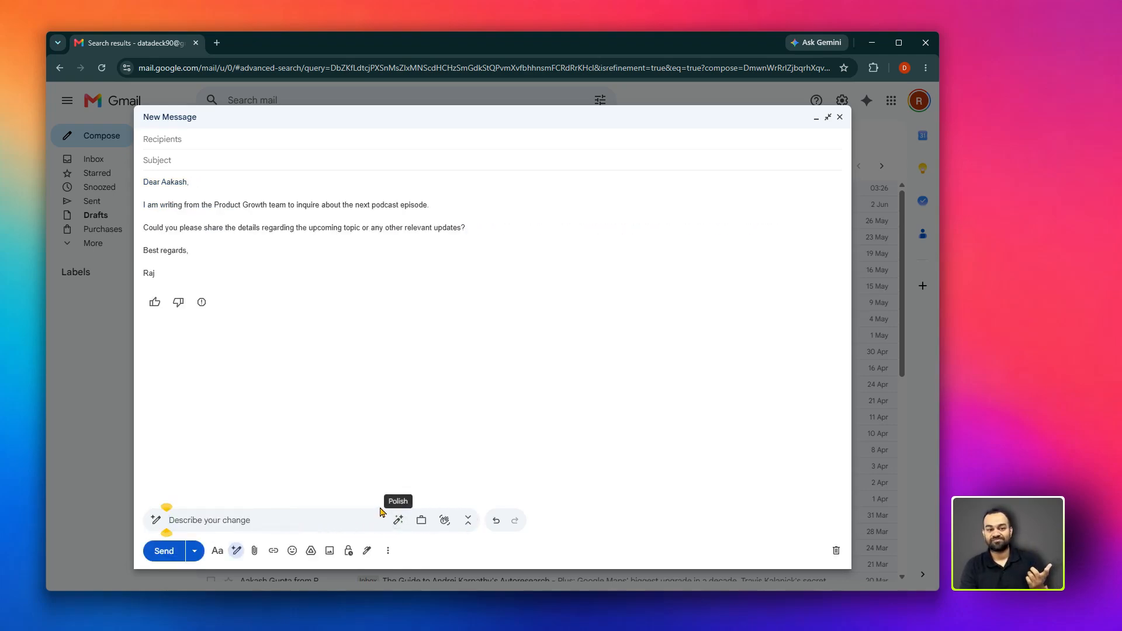
pyautogui.click(421, 521)
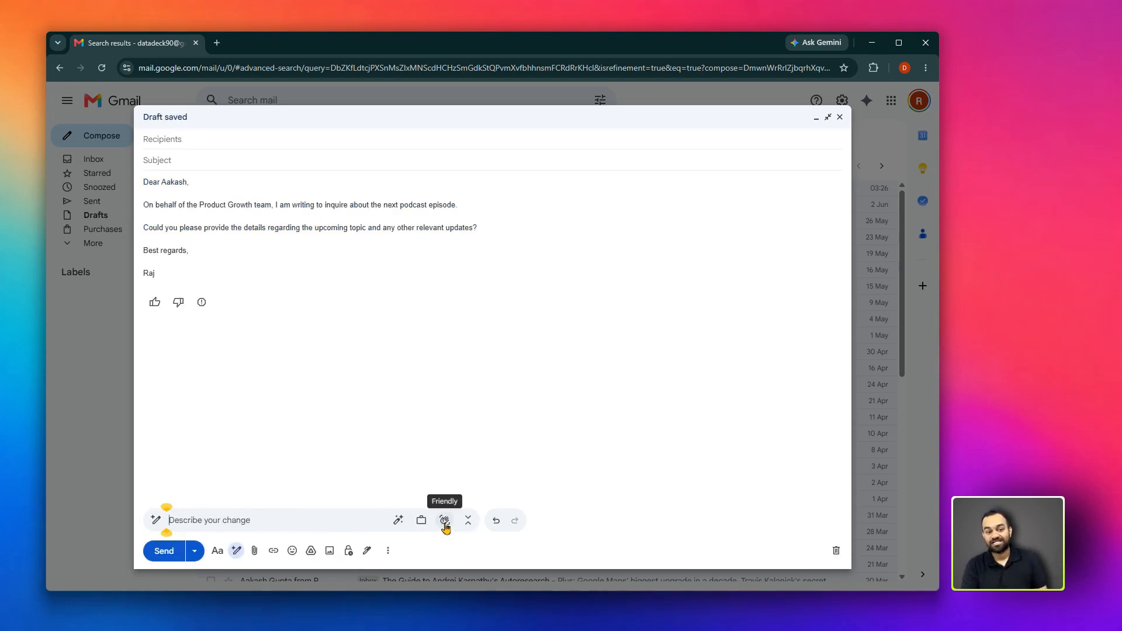
pyautogui.click(445, 522)
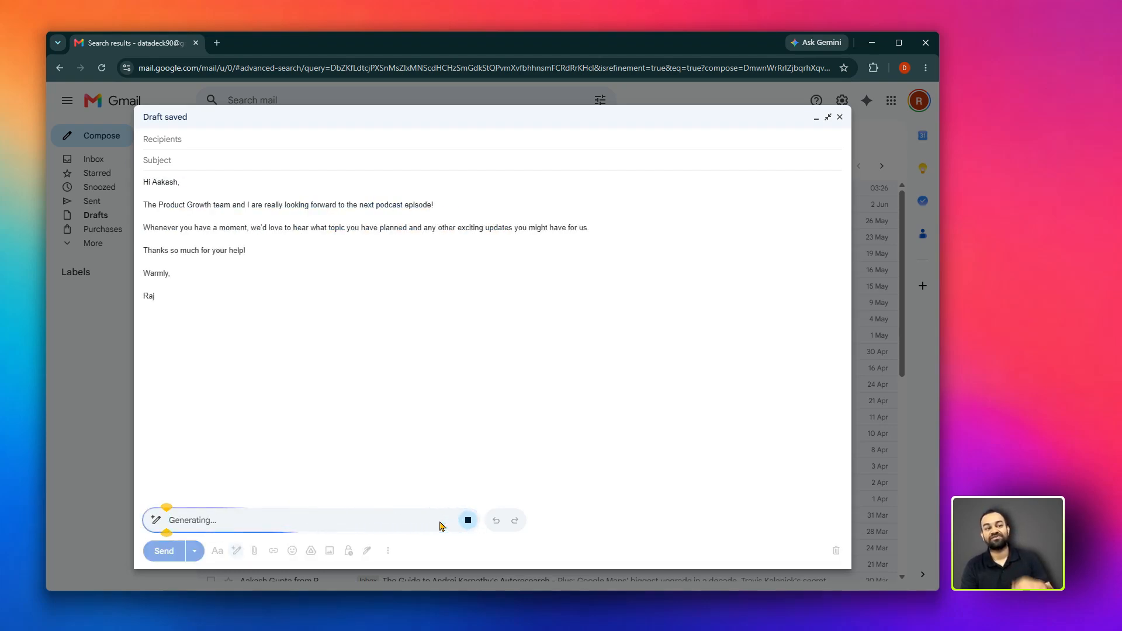
pyautogui.click(468, 522)
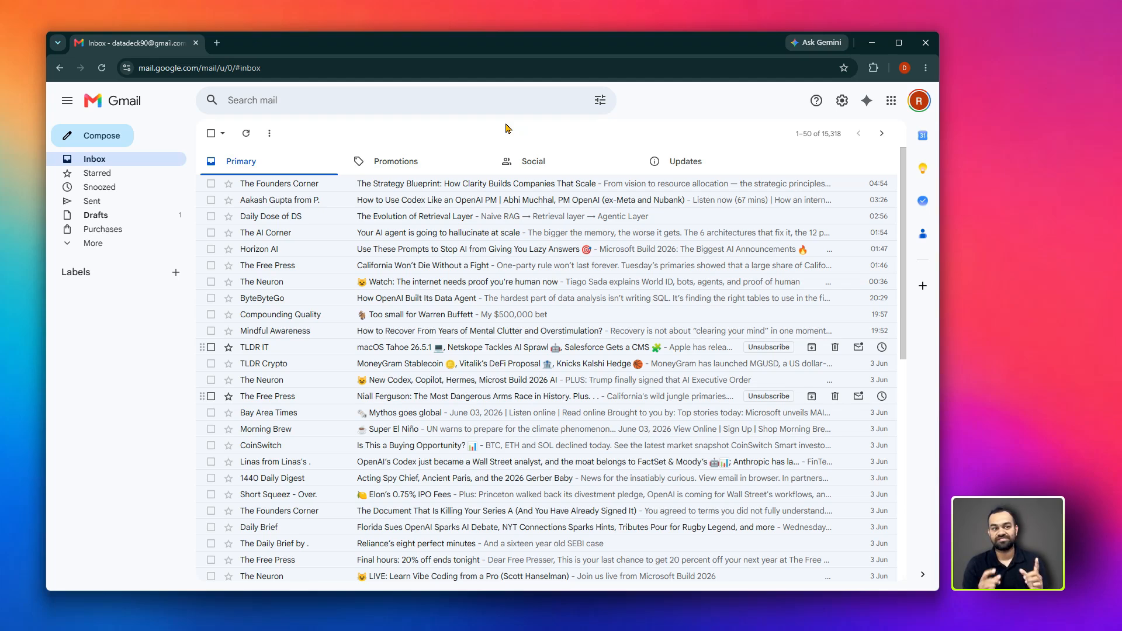
# Open the newest Product Growth email in the inbox, about using Codex like an OpenAI PM, and find "braz" in it
pyautogui.click(294, 204)
pyautogui.scroll(-20, 292, 325)
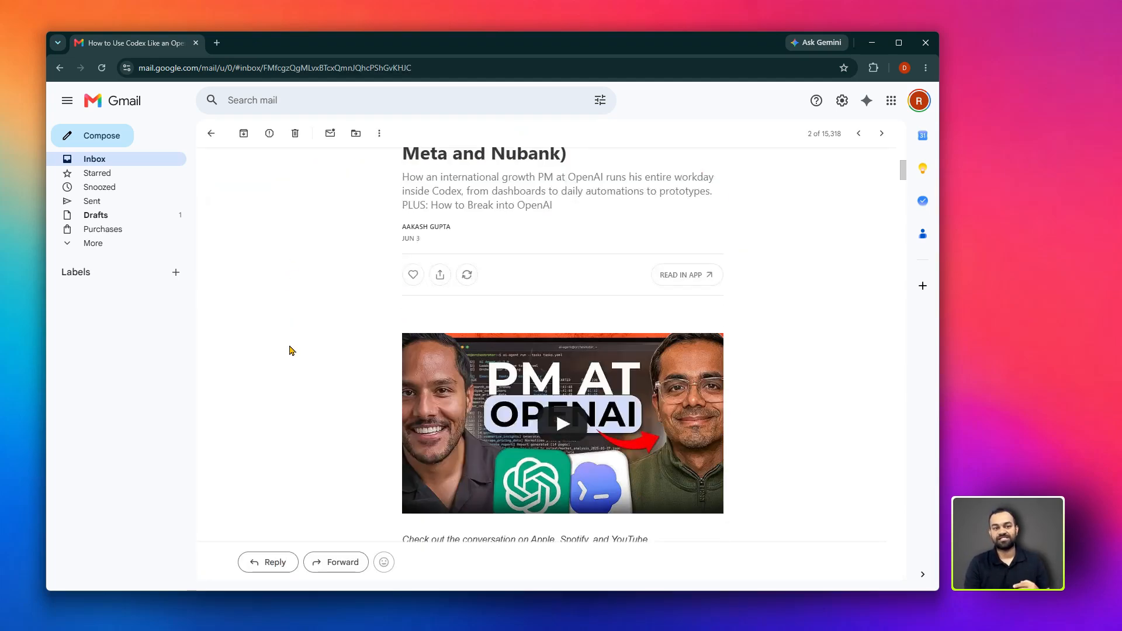
pyautogui.scroll(-5, 289, 353)
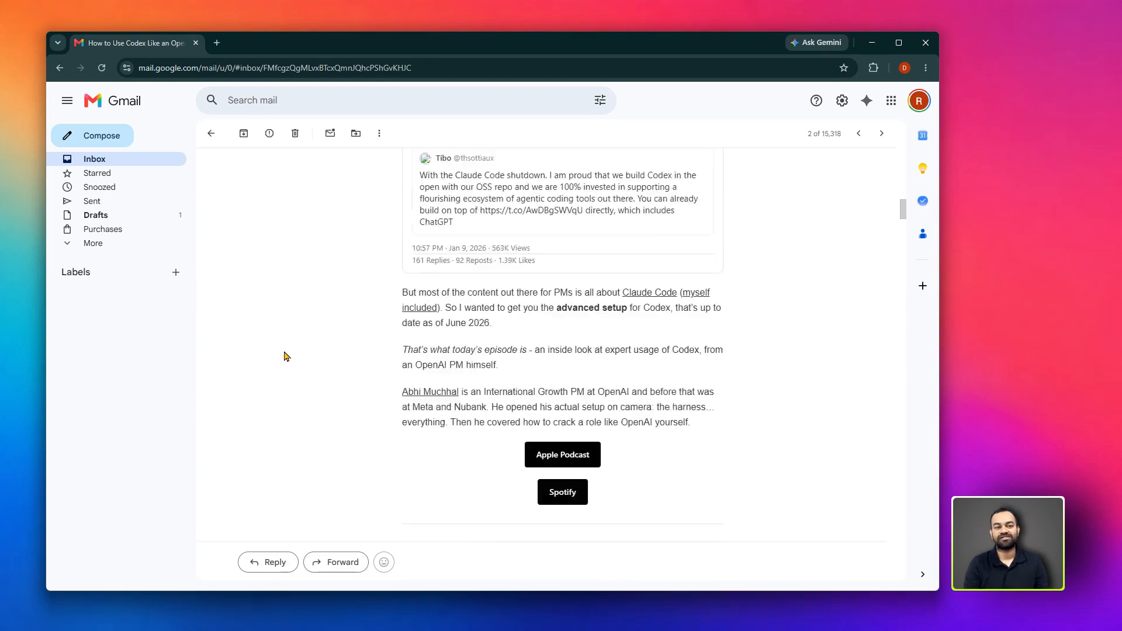
pyautogui.scroll(15, 286, 353)
pyautogui.hotkey('ctrl', 'f')
pyautogui.write('braz')
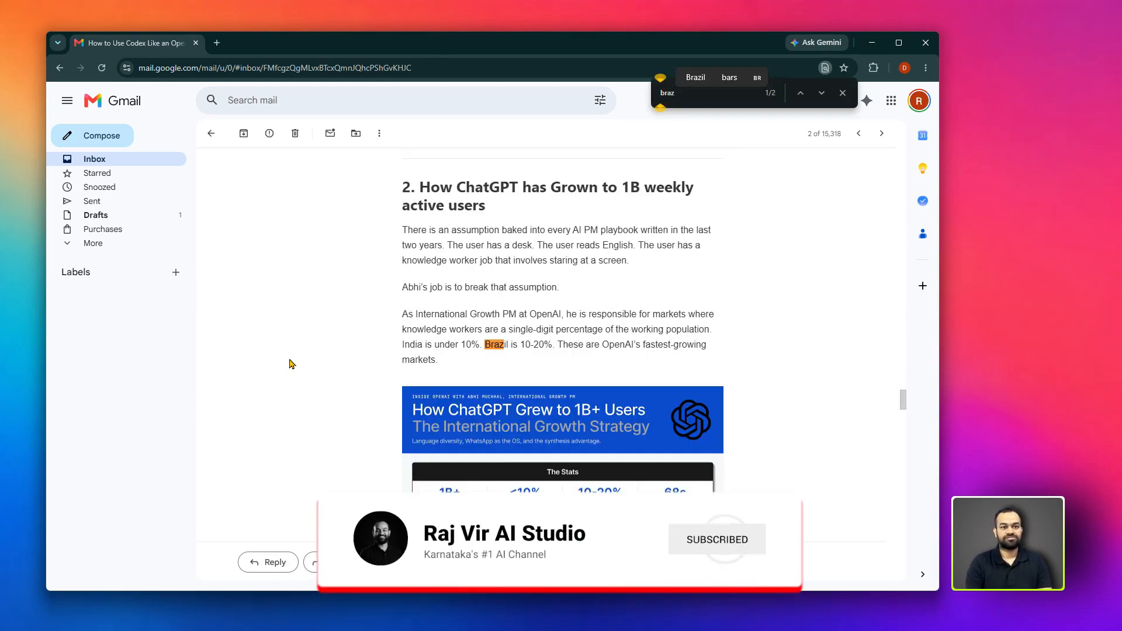
# Examine the India and Brazil percentages in the section "How ChatGPT has Grown to 1B weekly active users", closing the text search
pyautogui.moveTo(512, 344); pyautogui.dragTo(551, 346)
pyautogui.click(550, 349)
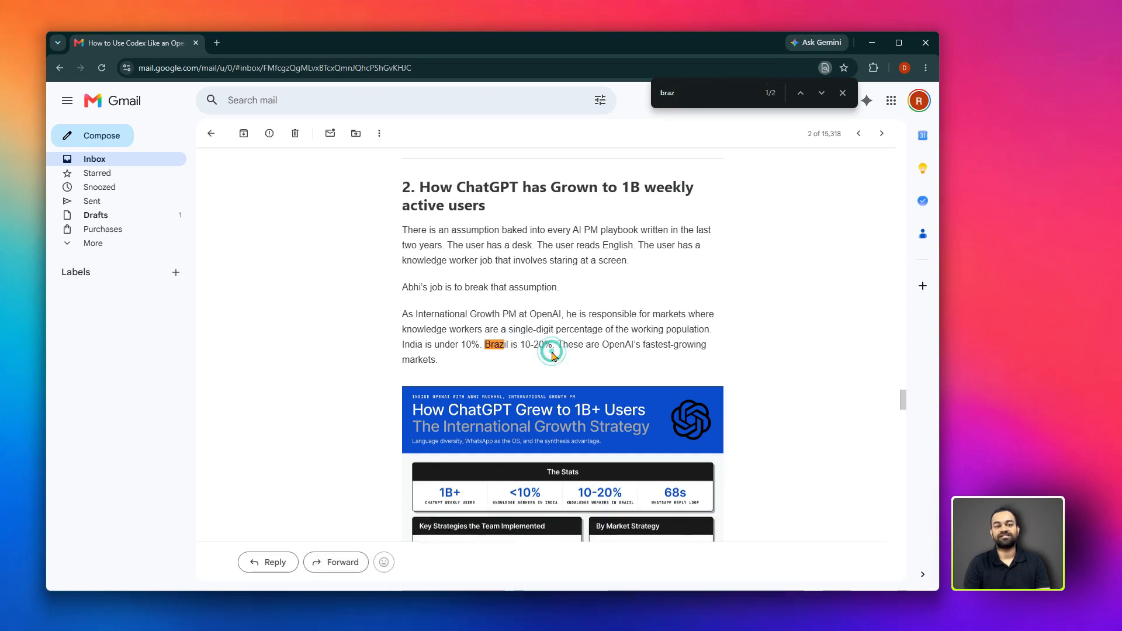
pyautogui.press('Escape')
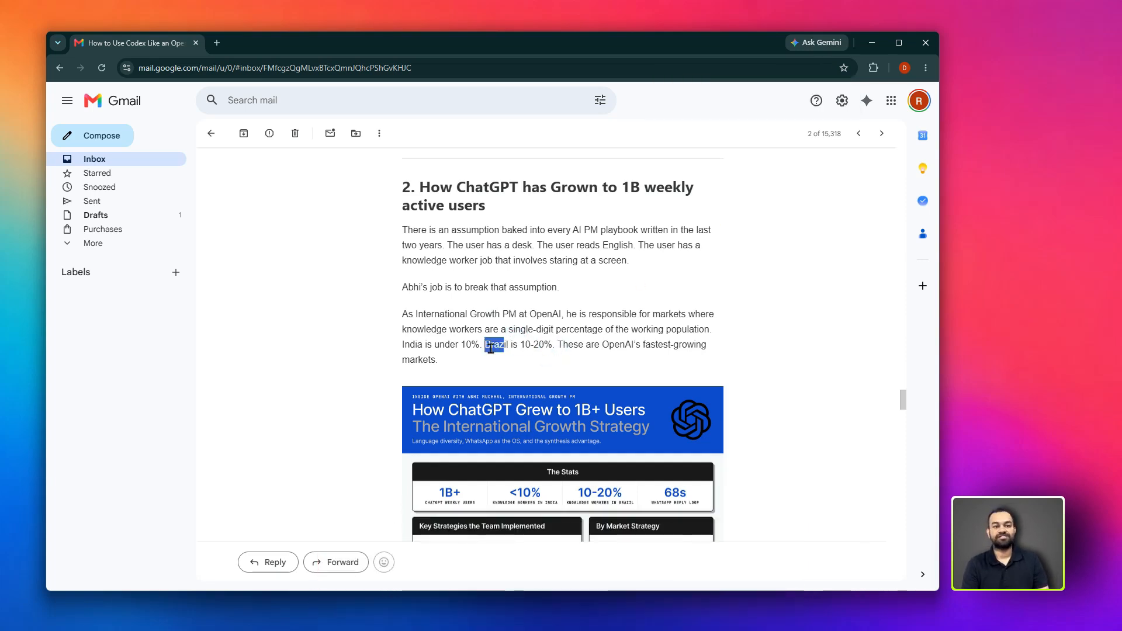
pyautogui.moveTo(449, 360); pyautogui.dragTo(402, 327)
pyautogui.click(401, 328)
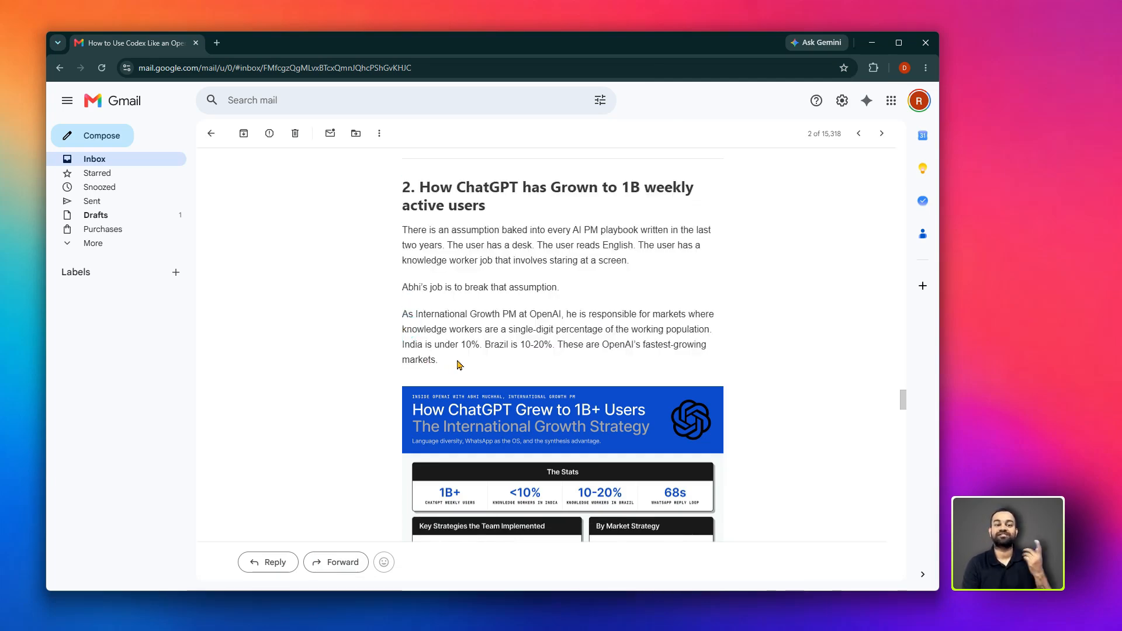
# Start a reply at the end of the newsletter email, ready to describe the message for Help me write
pyautogui.scroll(-15, 393, 413)
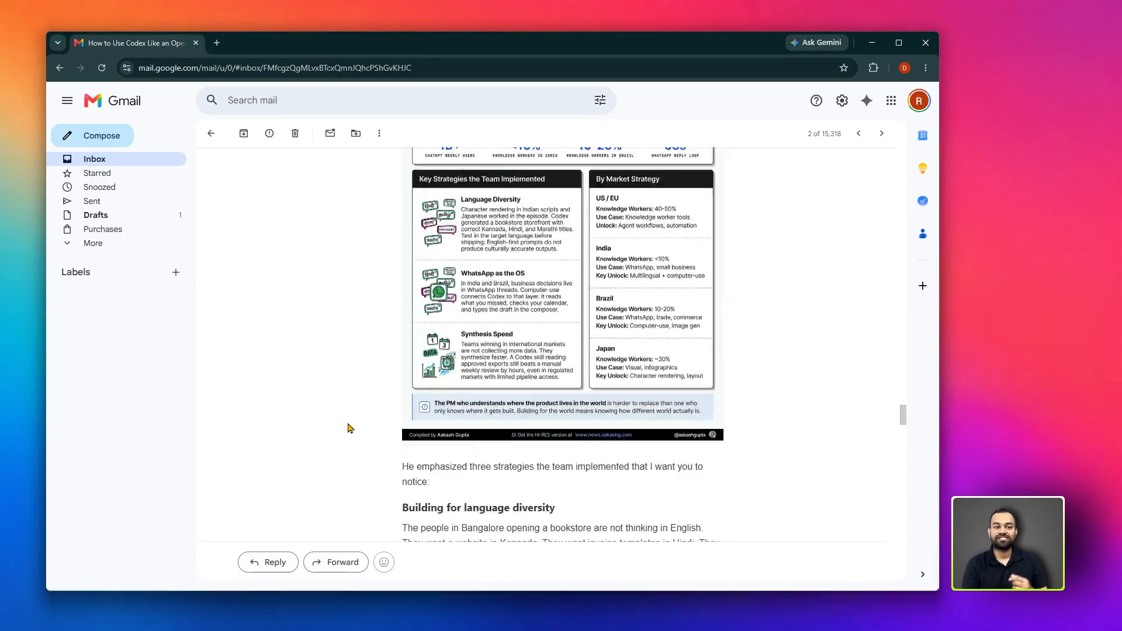
pyautogui.scroll(-20, 504, 423)
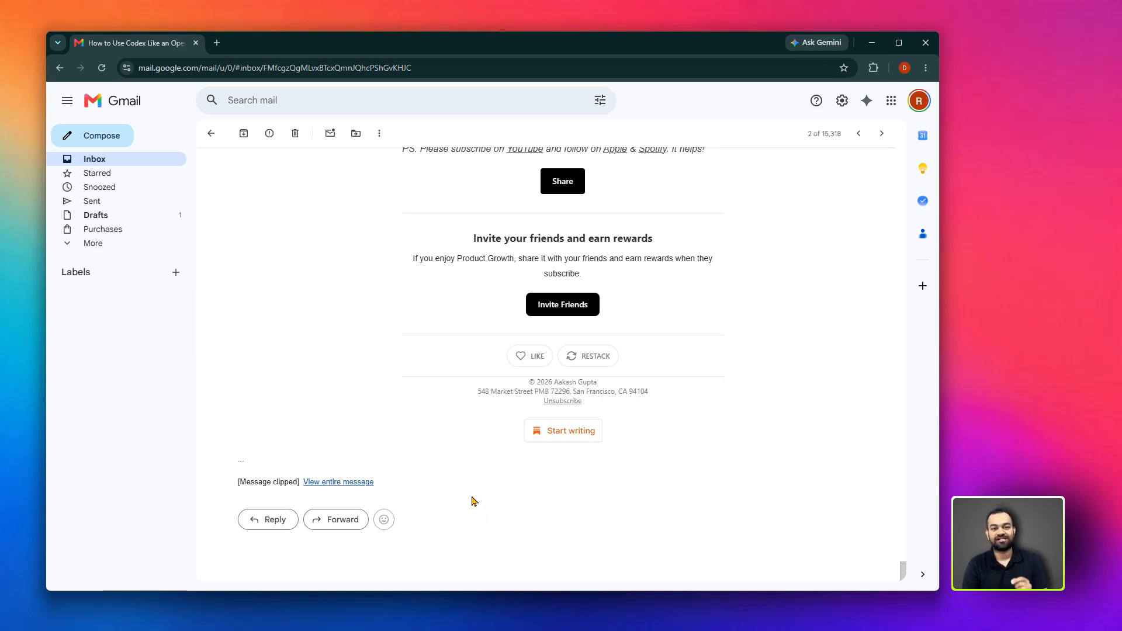
pyautogui.click(273, 526)
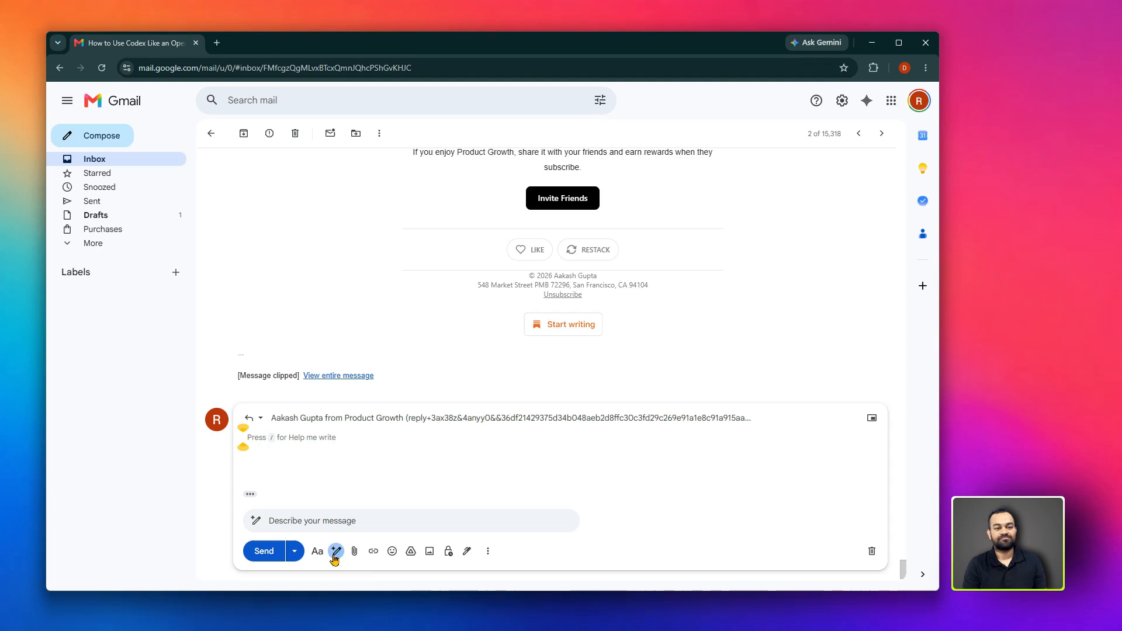
pyautogui.click(315, 520)
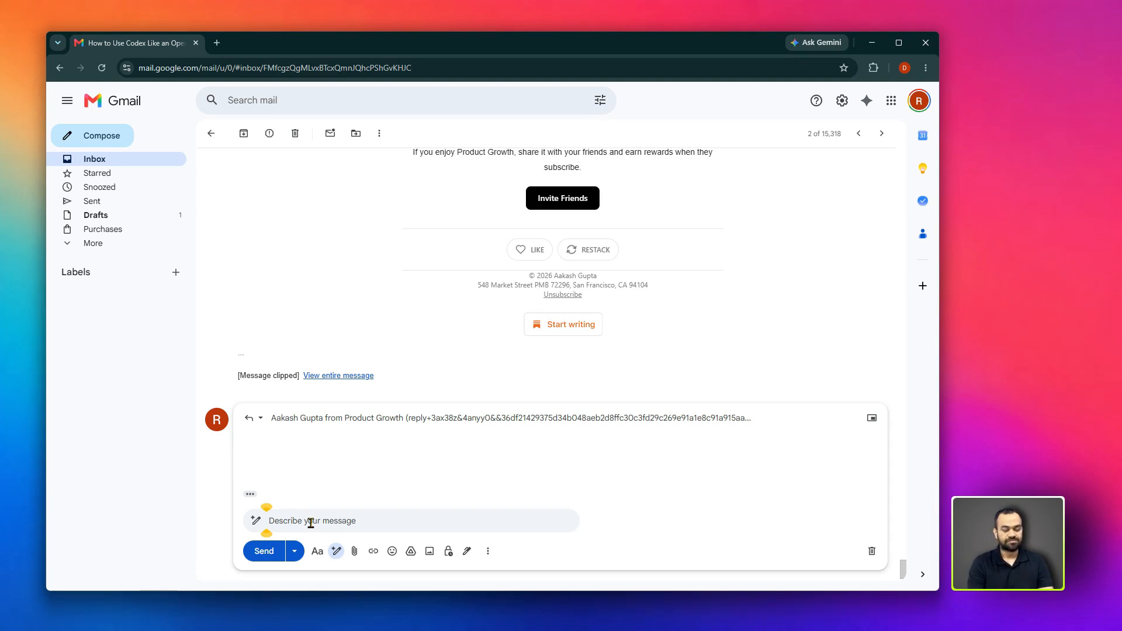
# Begin the reply's Help me write prompt with "In this emails How ChatGPT has Grown to 1B weekly active users"
pyautogui.write('How ChatGPT has Grown to 1B weekly active users')
pyautogui.click(268, 521)
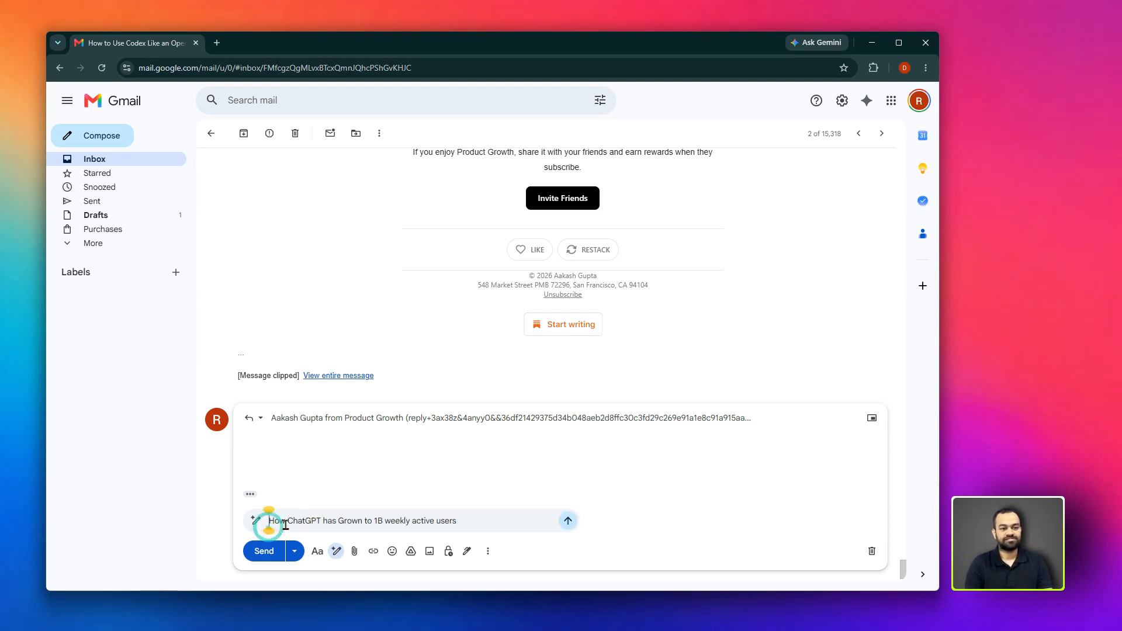
pyautogui.write('In the se')
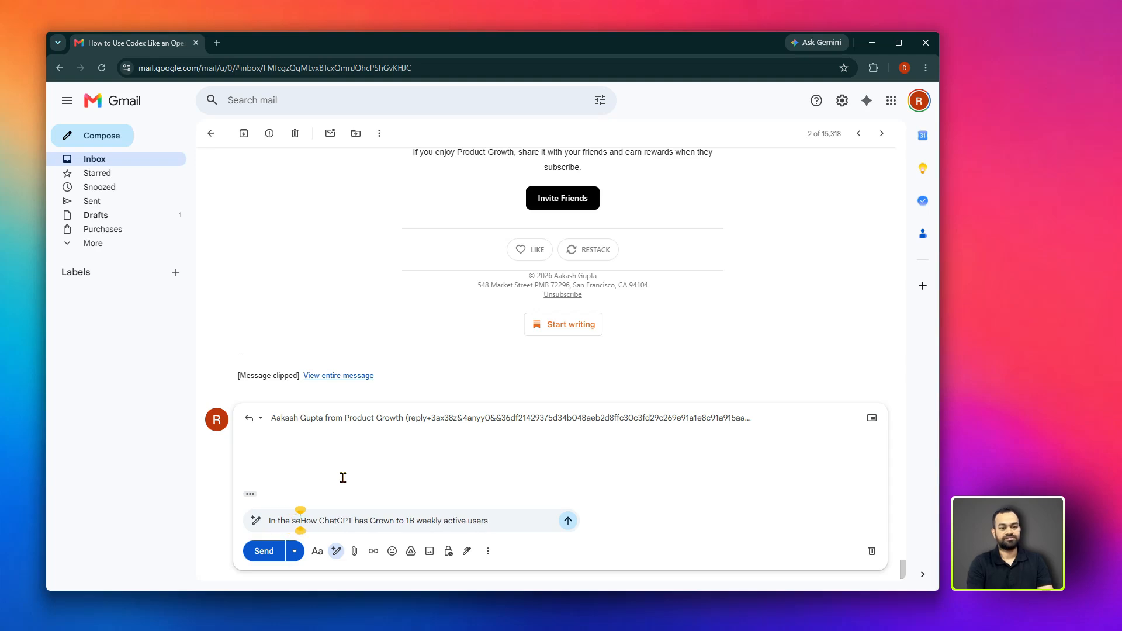
pyautogui.press('BackSpace')
pyautogui.press('BackSpace')
pyautogui.press('BackSpace')
pyautogui.press('BackSpace')
pyautogui.write('is emails')
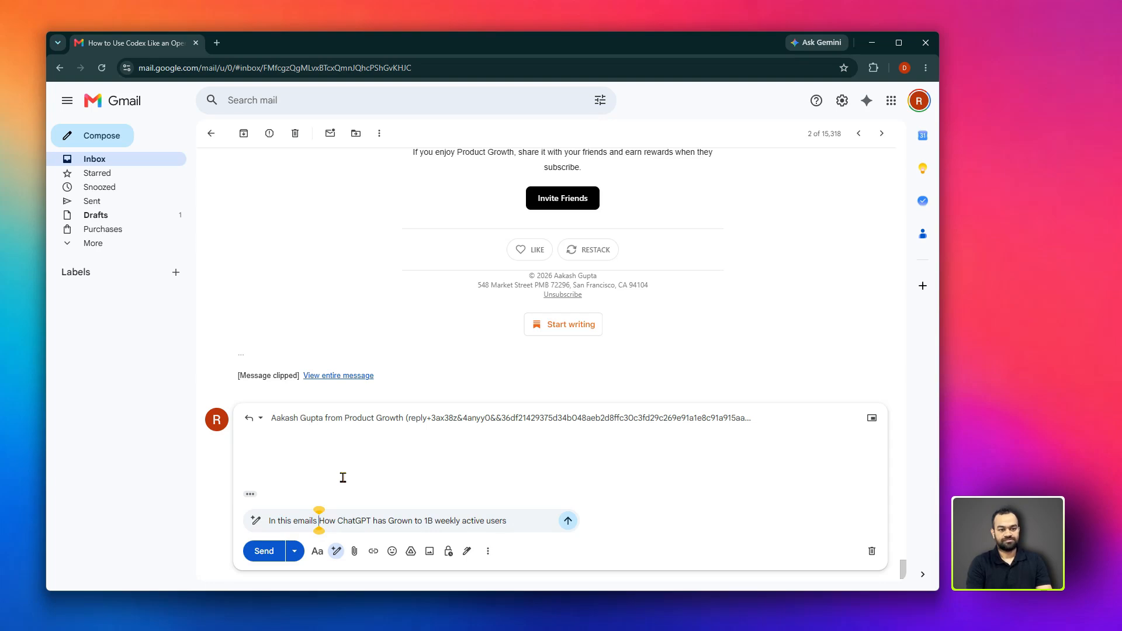
# Extend the reply's Help me write prompt with "section", the newsletter author's first name, and "has mention 10-20% but it should be 30"
pyautogui.hotkey('ctrl', 'Right')
pyautogui.hotkey('ctrl', 'Right')
pyautogui.hotkey('ctrl', 'Right')
pyautogui.hotkey('ctrl', 'Right')
pyautogui.hotkey('ctrl', 'Right')
pyautogui.hotkey('ctrl', 'Right')
pyautogui.hotkey('ctrl', 'Right')
pyautogui.hotkey('ctrl', 'Right')
pyautogui.hotkey('ctrl', 'Right')
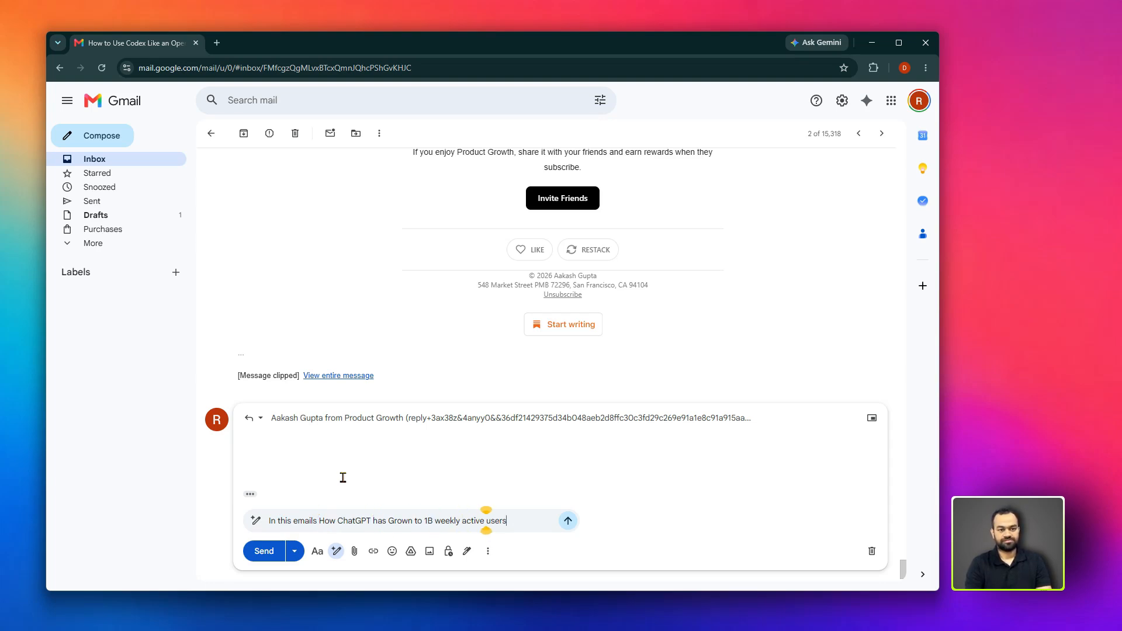
pyautogui.write('section aks')
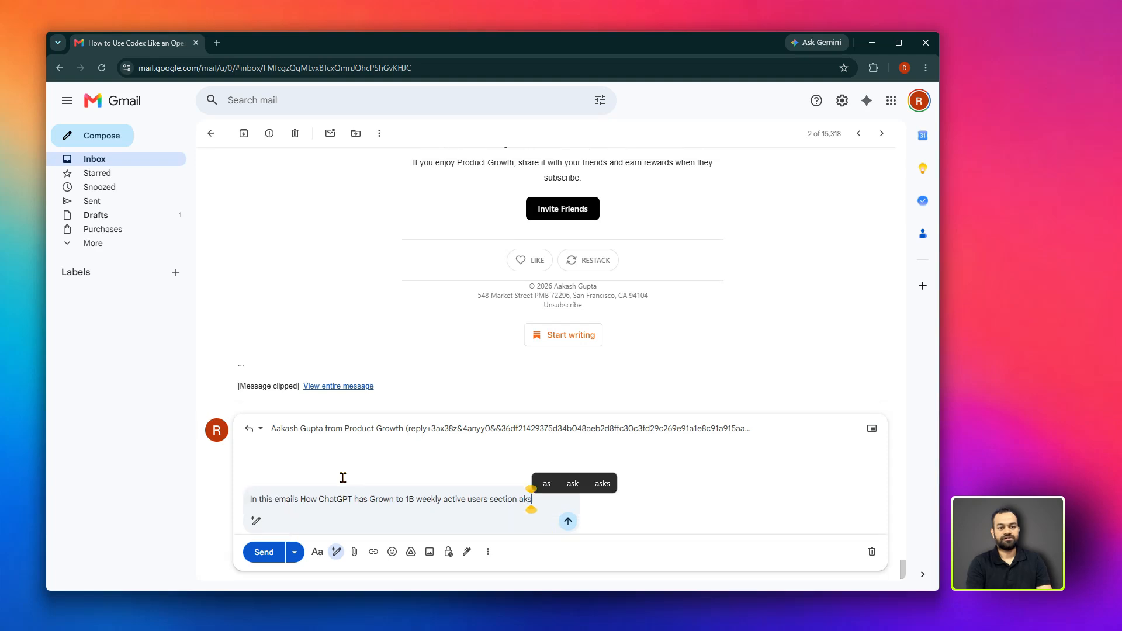
pyautogui.press('BackSpace')
pyautogui.write('ash h')
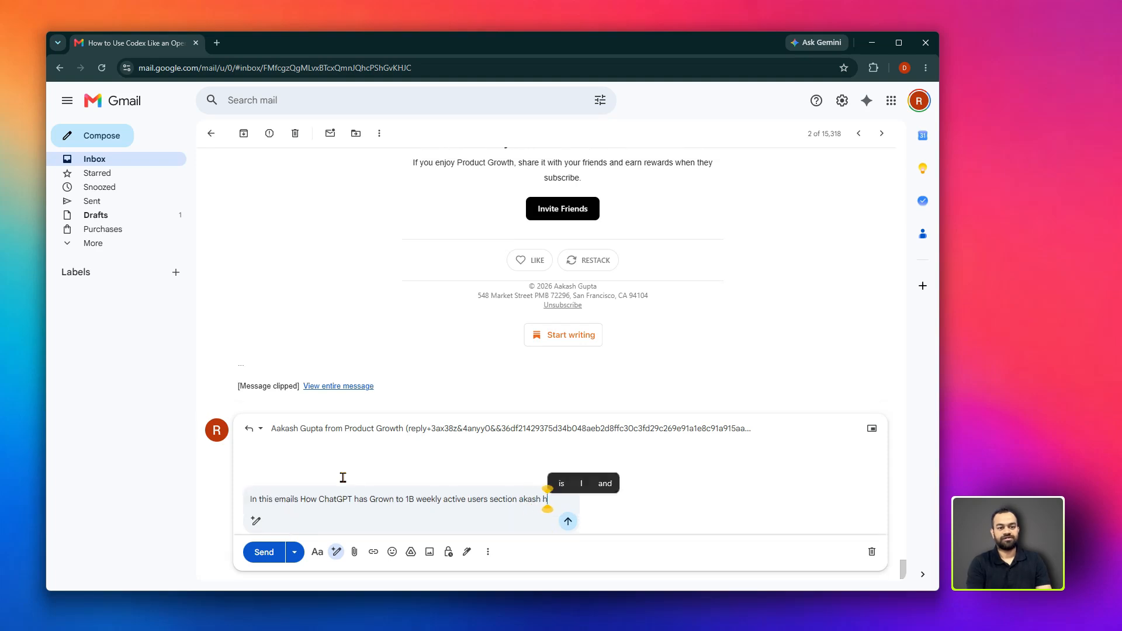
pyautogui.write('as mention ')
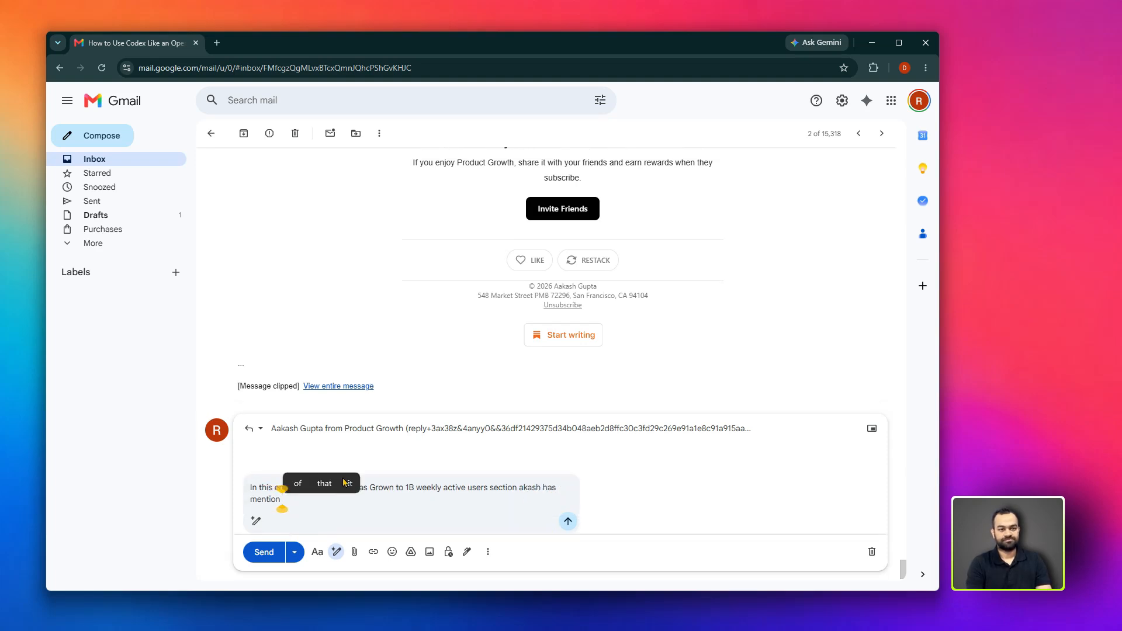
pyautogui.write('10-20')
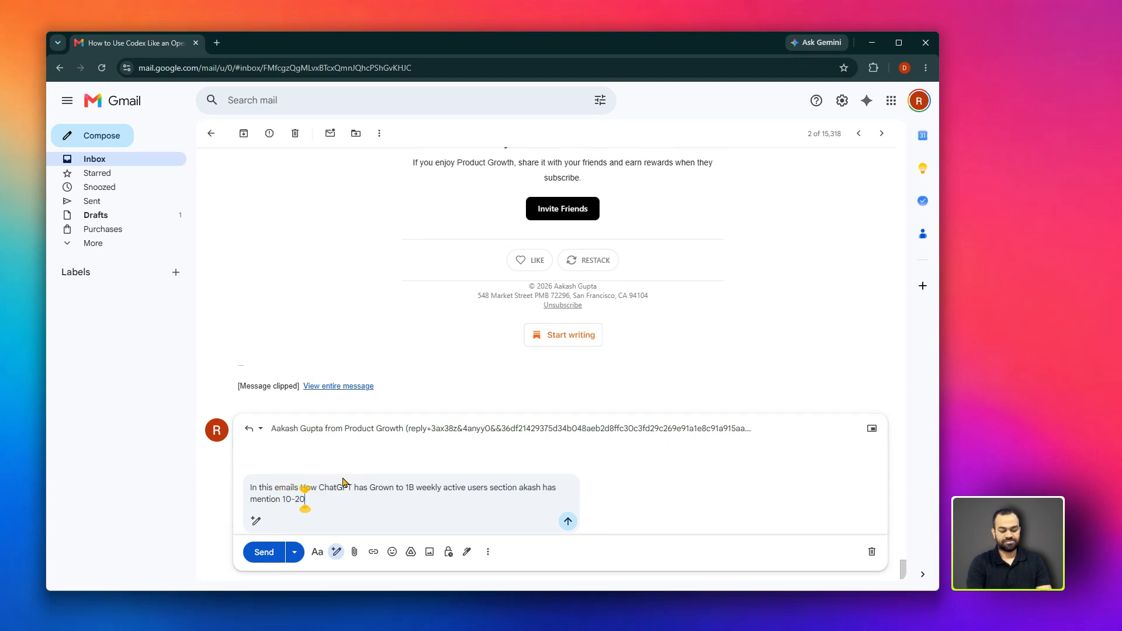
pyautogui.write('% but it sh')
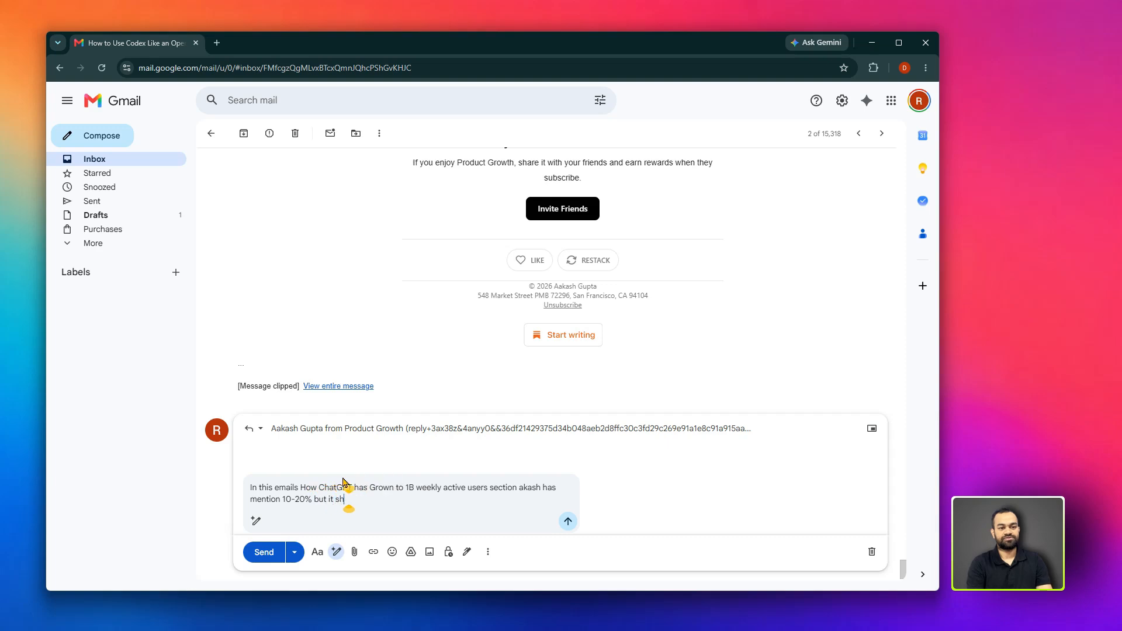
pyautogui.write('ould be 30 ')
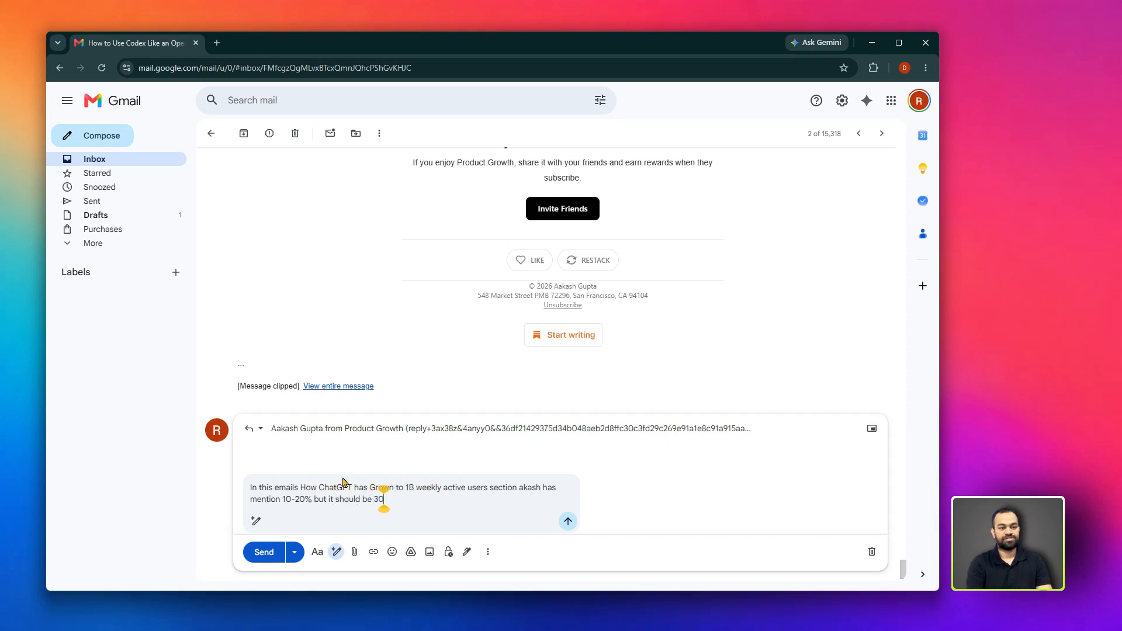
# Complete the prompt with "%, write an mail asking for change." and generate the reply draft
pyautogui.write('%, weit')
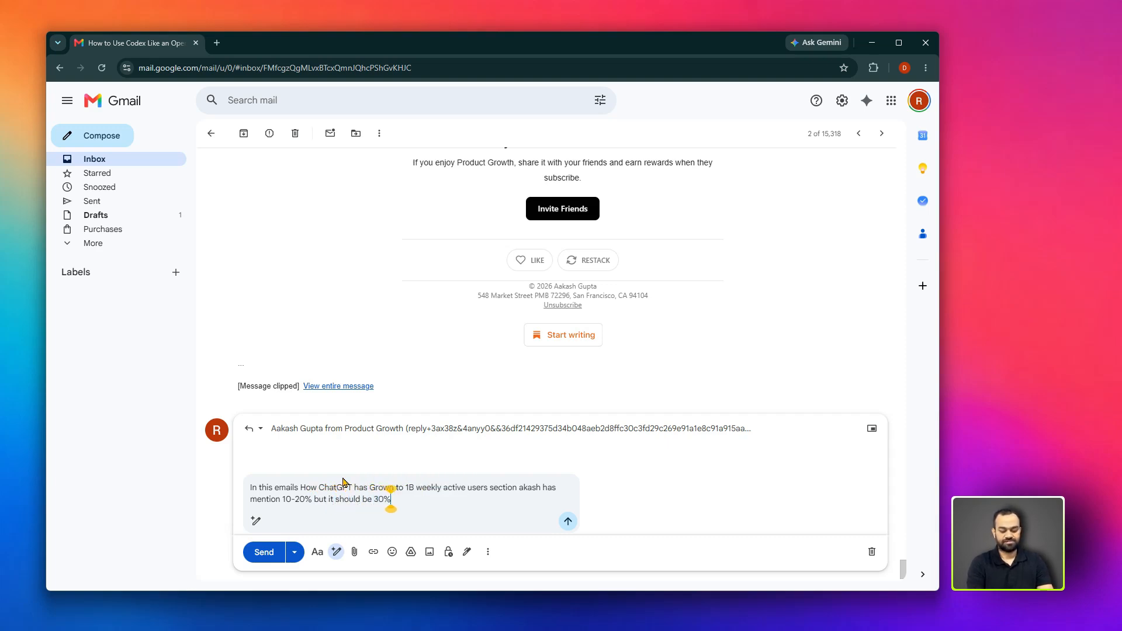
pyautogui.press('BackSpace')
pyautogui.press('BackSpace')
pyautogui.press('BackSpace')
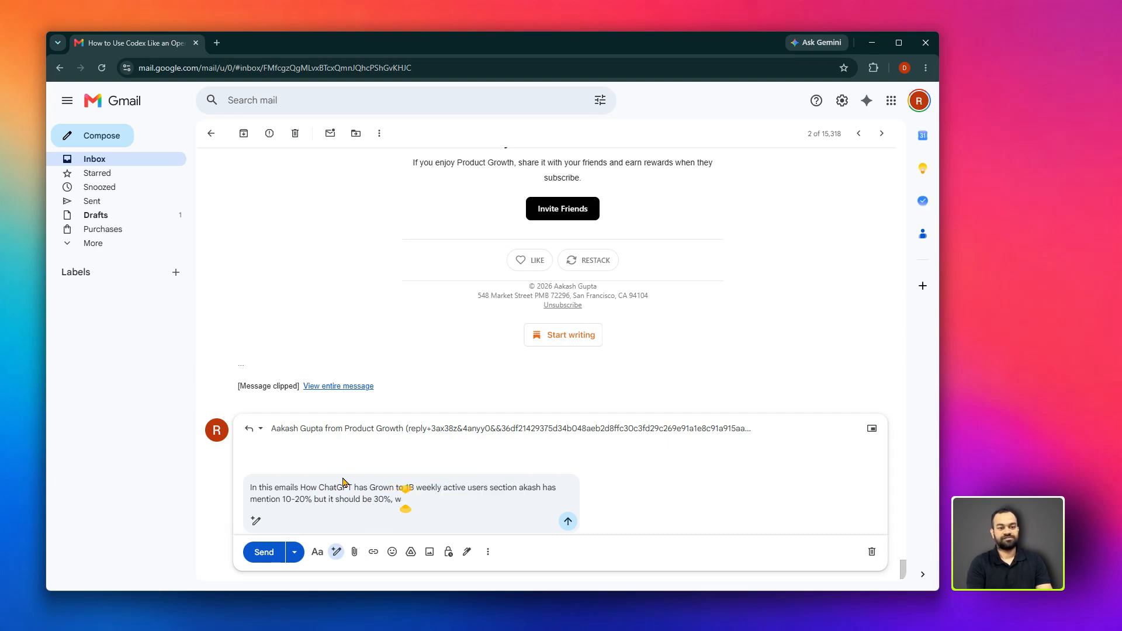
pyautogui.write('rite an amil ask')
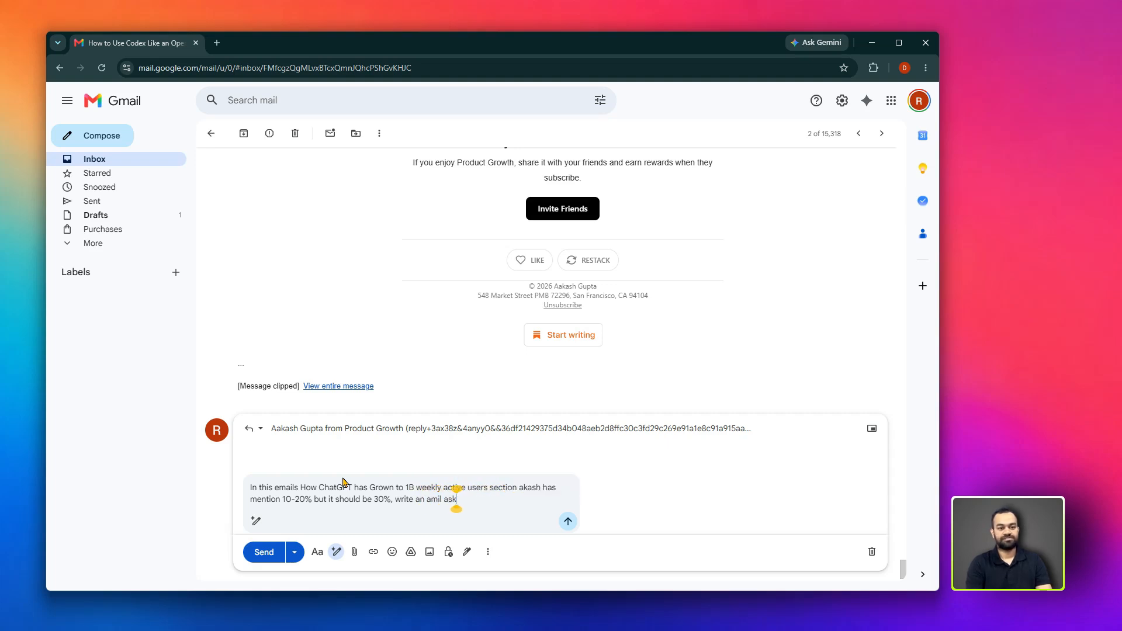
pyautogui.press('BackSpace')
pyautogui.press('BackSpace')
pyautogui.press('BackSpace')
pyautogui.press('BackSpace')
pyautogui.press('BackSpace')
pyautogui.press('BackSpace')
pyautogui.press('BackSpace')
pyautogui.press('BackSpace')
pyautogui.write('mail')
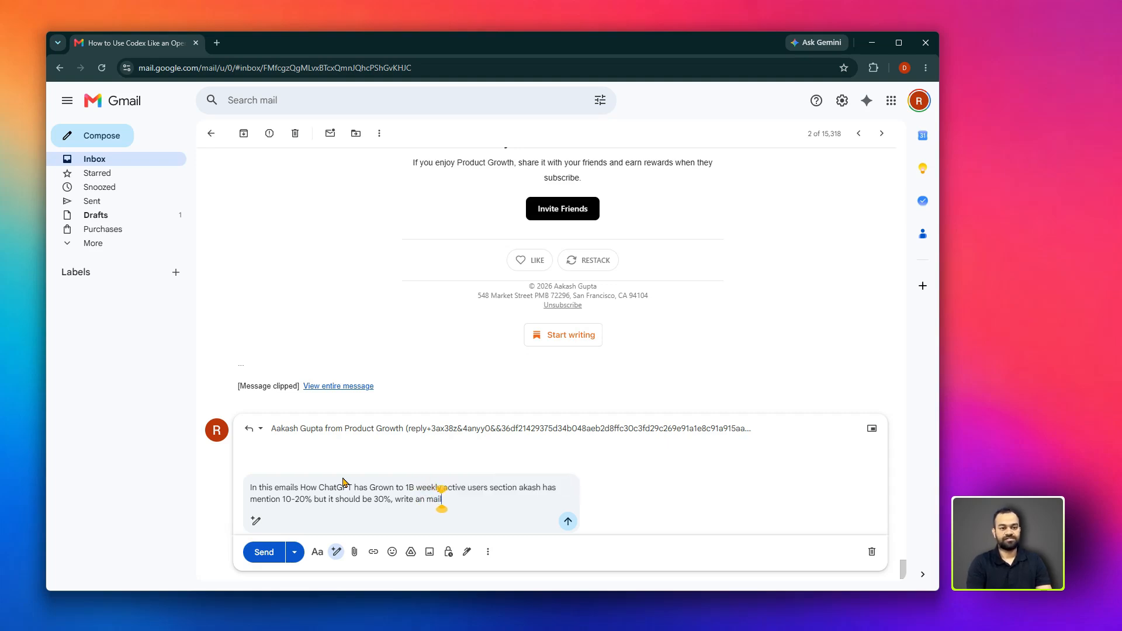
pyautogui.write(' asking for cha')
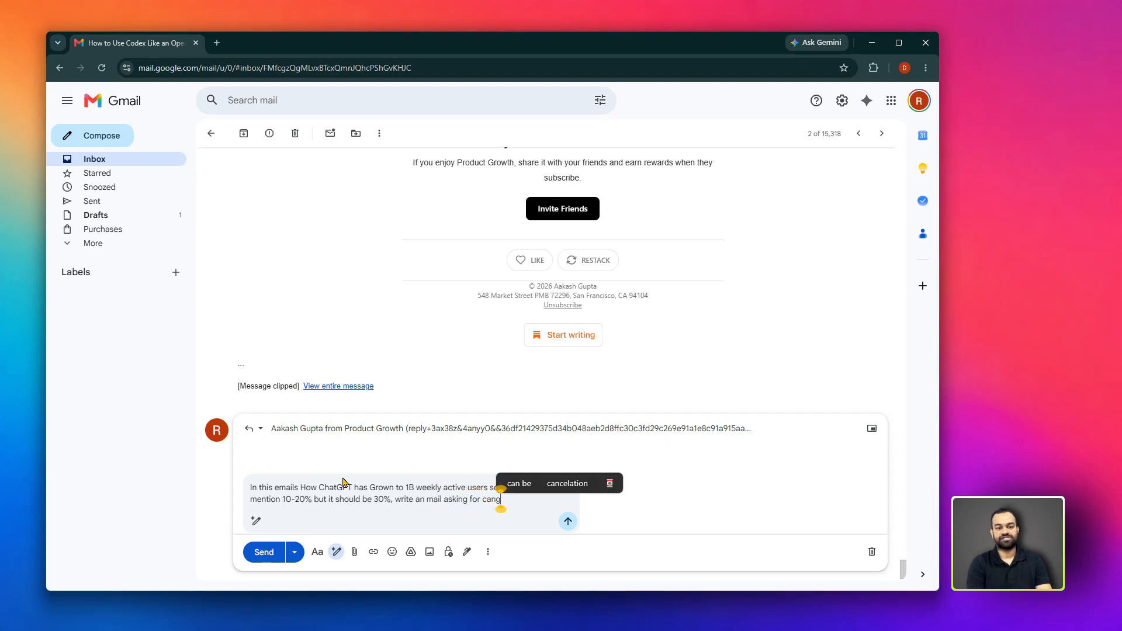
pyautogui.write('nge.')
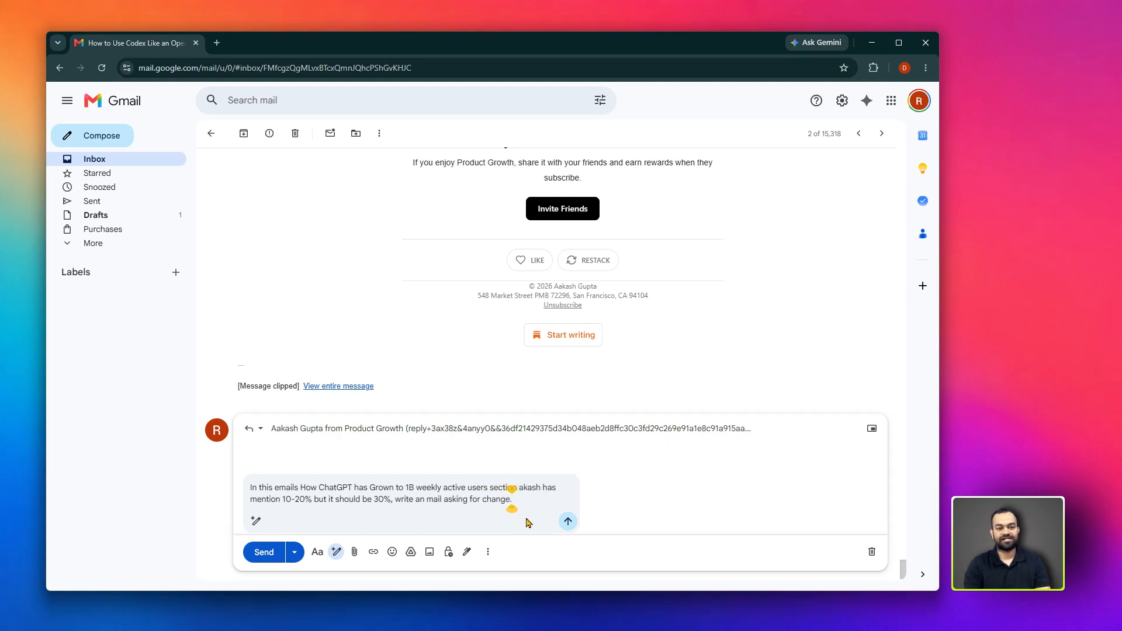
pyautogui.click(567, 521)
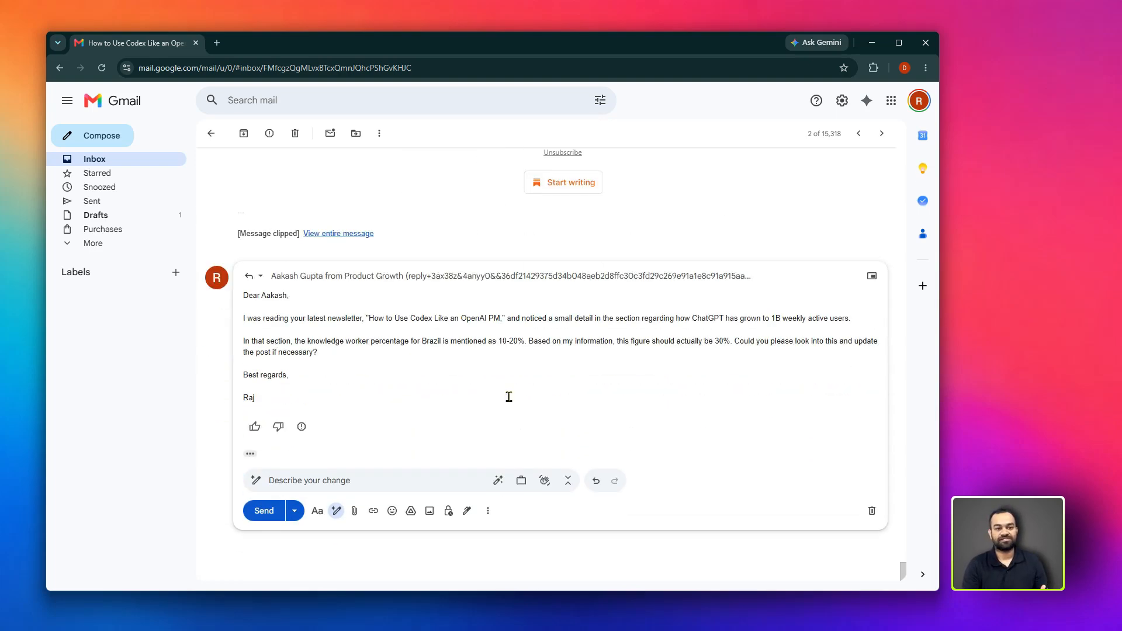
# Review the generated reply, checking the newsletter reference, the Brazil percentage correction and the request to update the post
pyautogui.moveTo(253, 319); pyautogui.dragTo(450, 319)
pyautogui.click(403, 337)
pyautogui.moveTo(363, 318); pyautogui.dragTo(765, 335)
pyautogui.click(597, 325)
pyautogui.click(757, 341)
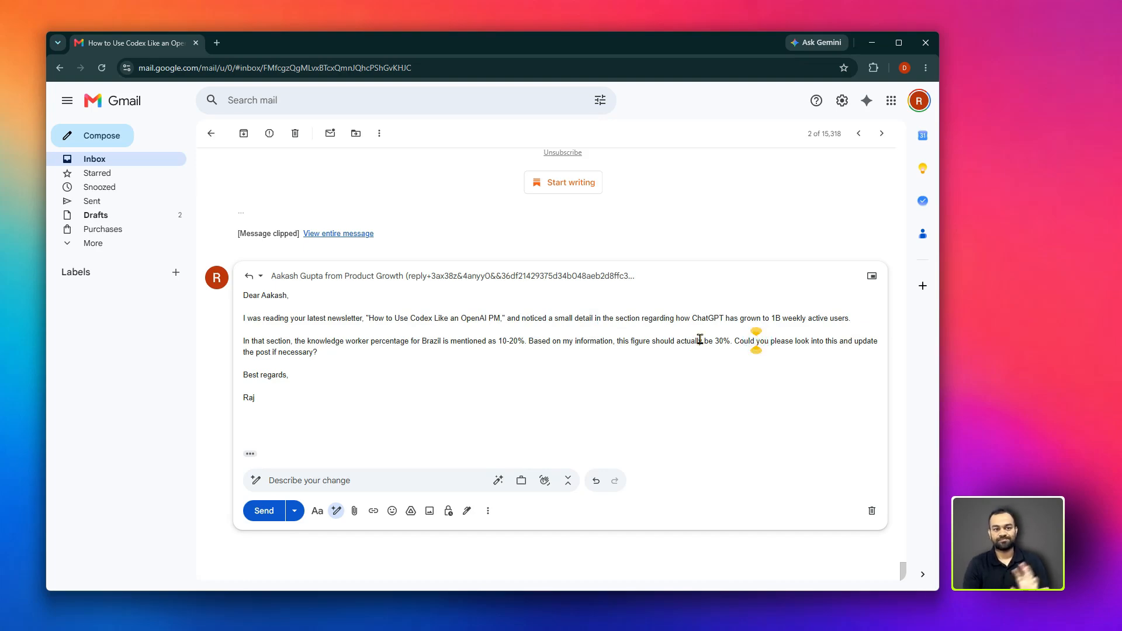
pyautogui.click(369, 340)
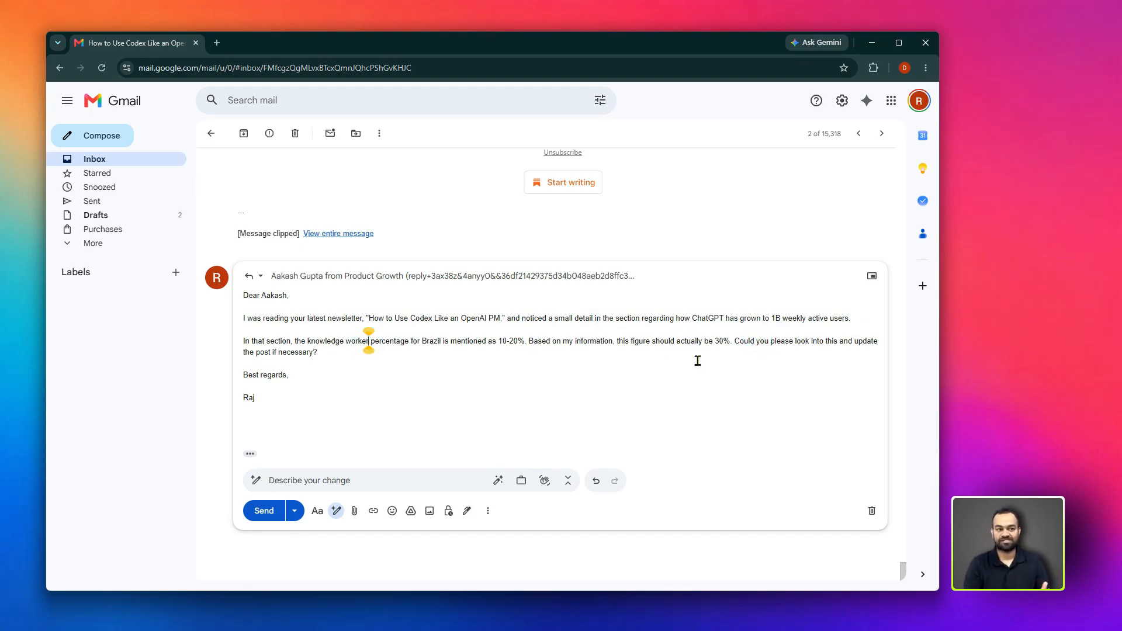
pyautogui.click(397, 432)
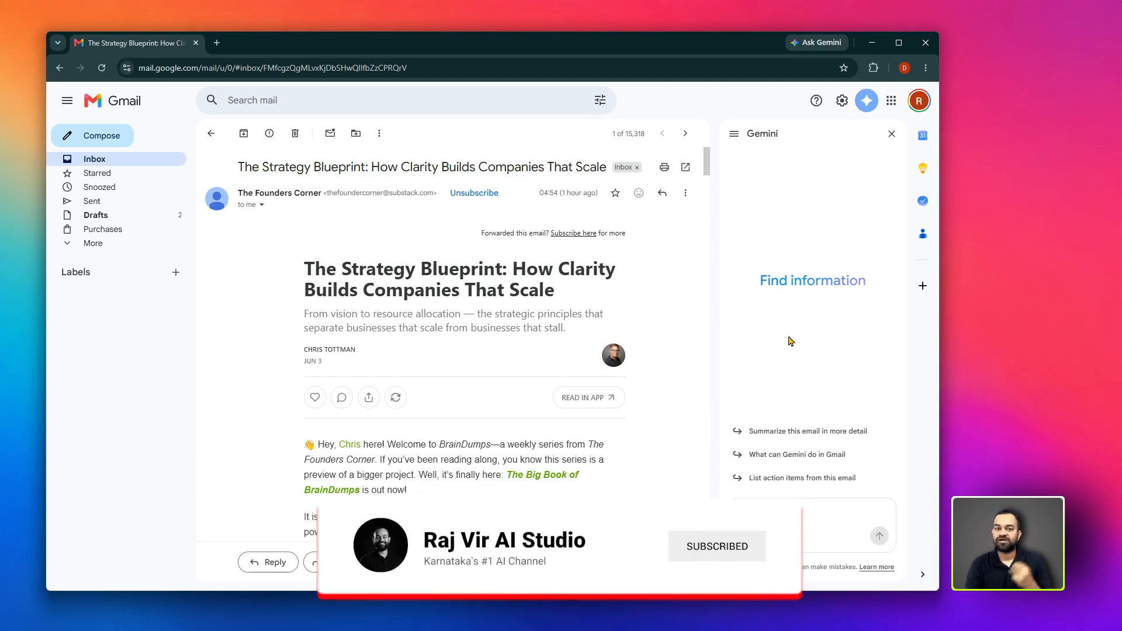
# Ask Gemini "What can Gemini do in Gmail?" beside the Strategy Blueprint email and read the email-related capabilities in its answer
pyautogui.click(773, 468)
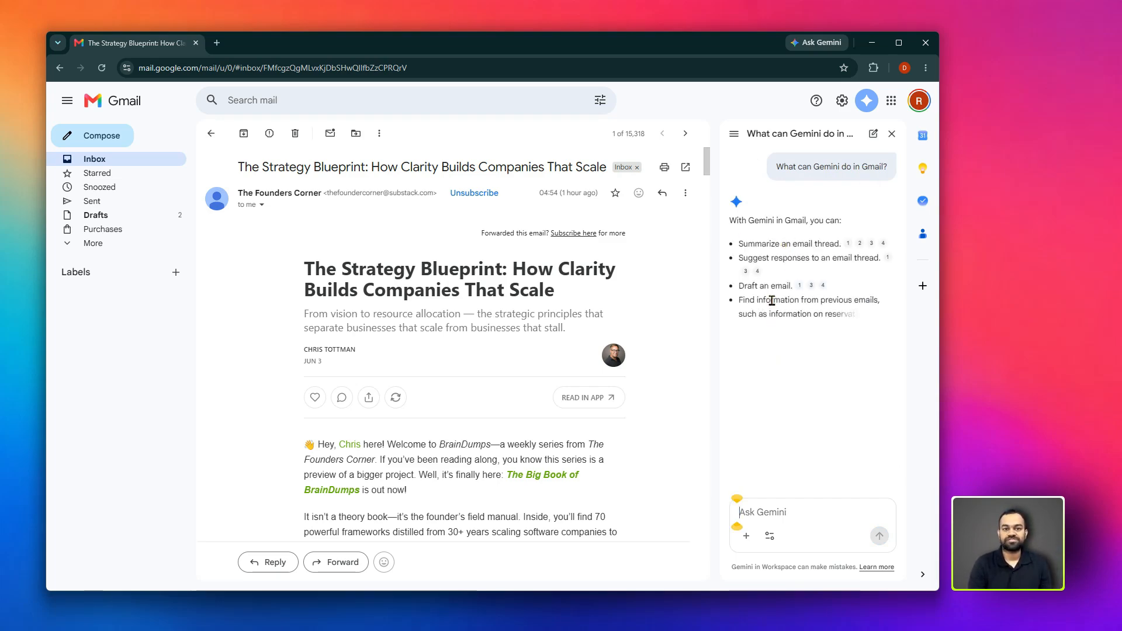
pyautogui.moveTo(761, 244); pyautogui.dragTo(834, 244)
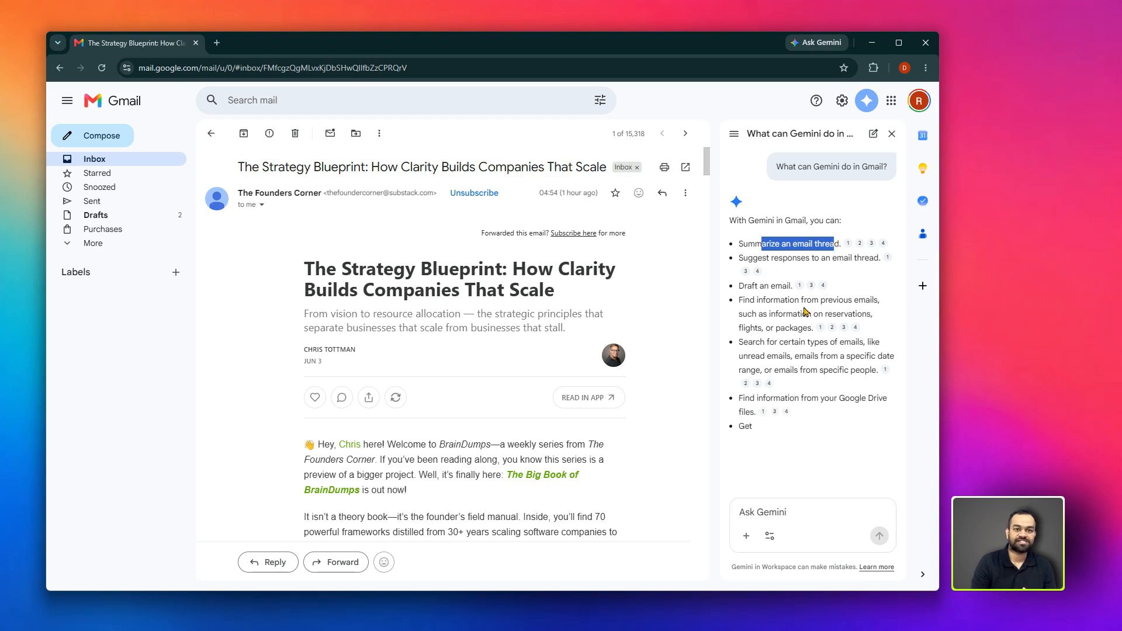
pyautogui.moveTo(743, 258); pyautogui.dragTo(873, 258)
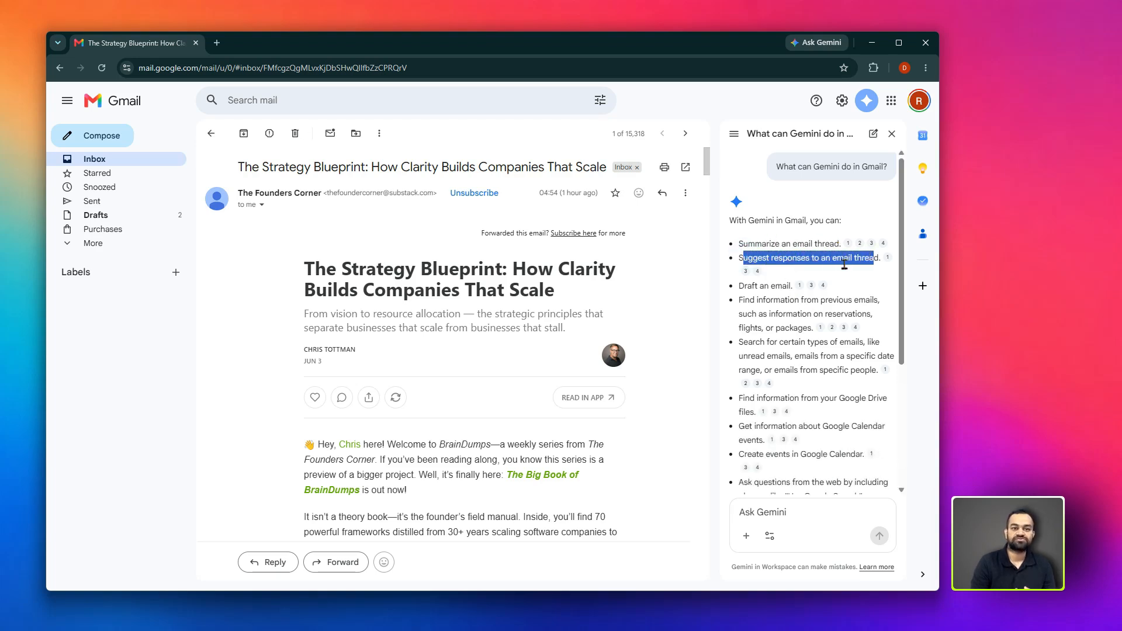
pyautogui.moveTo(750, 300); pyautogui.dragTo(824, 354)
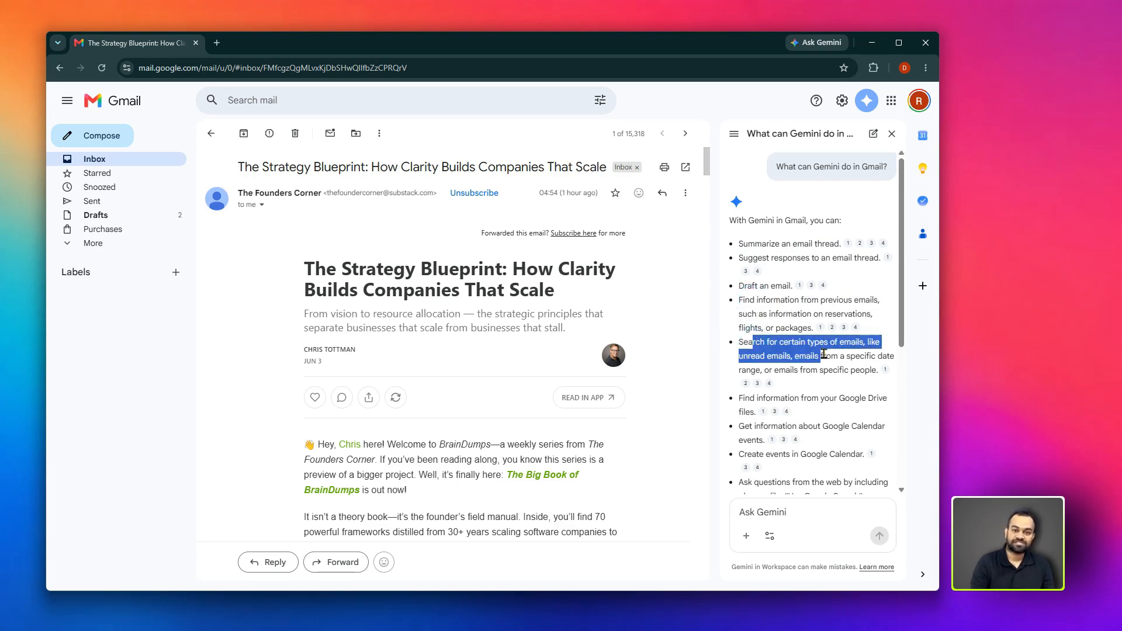
pyautogui.click(826, 354)
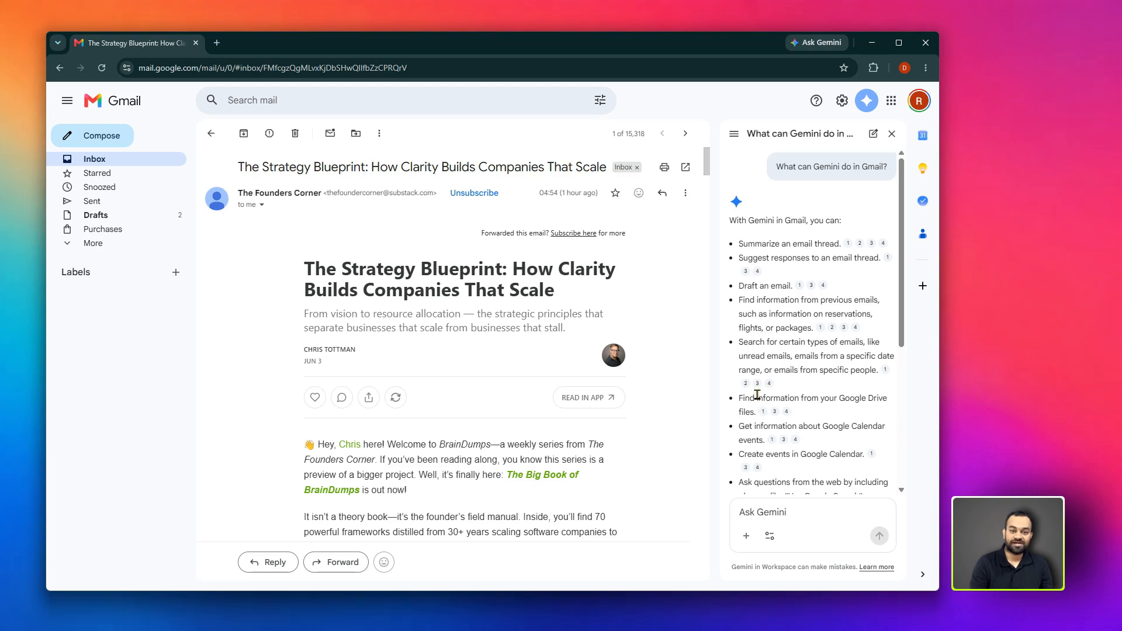
# Examine the rest of Gemini's answer, covering Google Drive files, Google Calendar events, web questions and Gmail tasks
pyautogui.moveTo(757, 398); pyautogui.dragTo(872, 396)
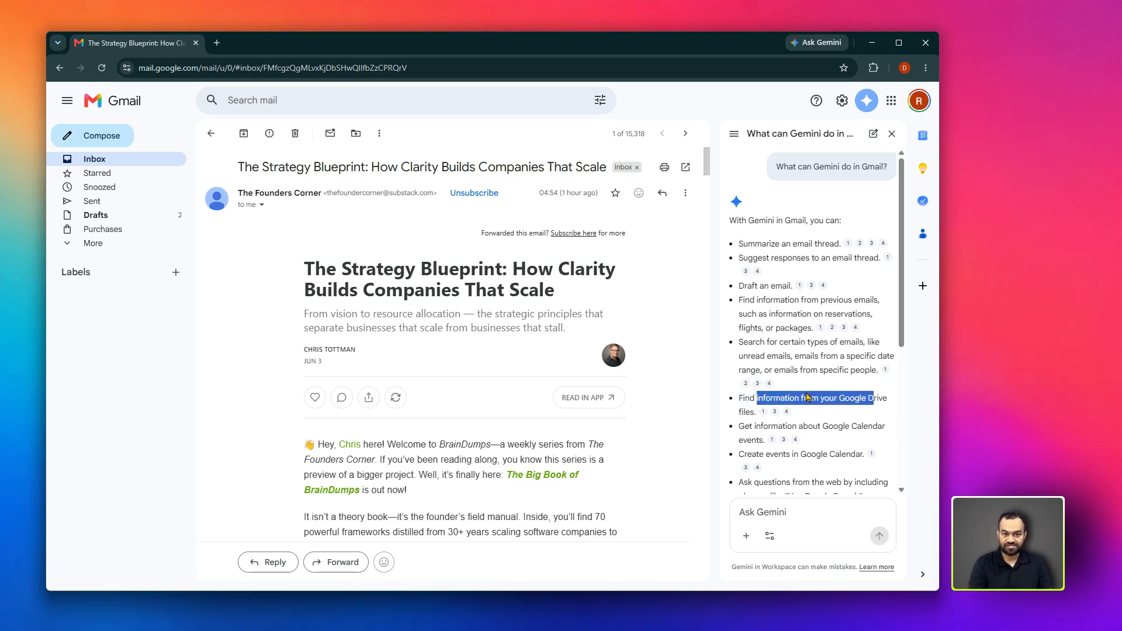
pyautogui.click(795, 421)
pyautogui.moveTo(749, 426); pyautogui.dragTo(873, 430)
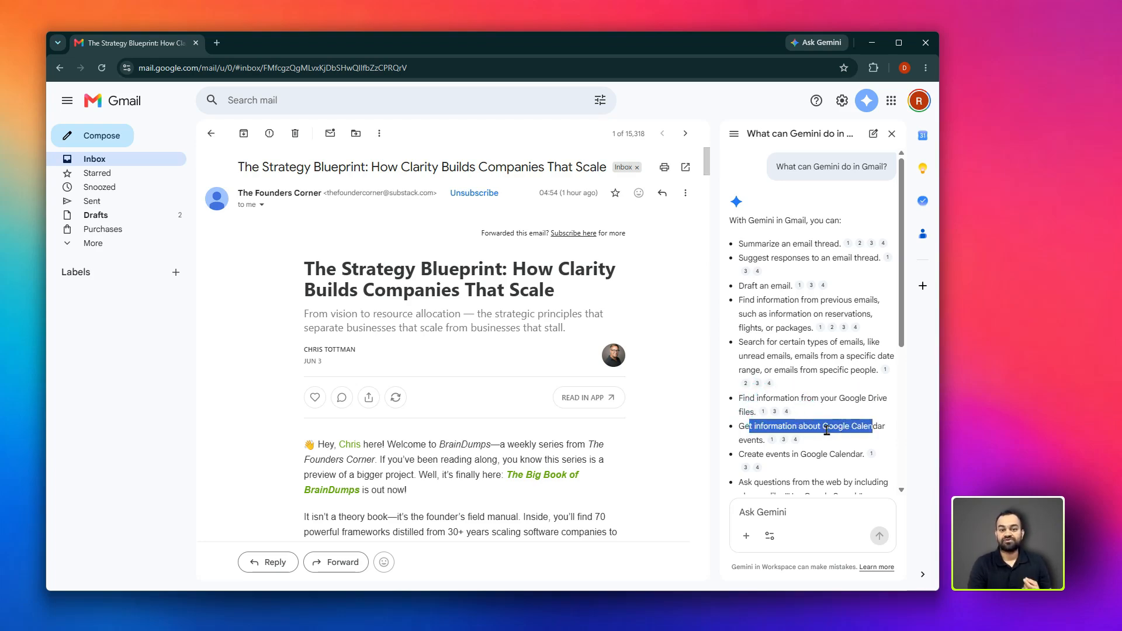
pyautogui.scroll(-1, 823, 430)
pyautogui.moveTo(748, 396); pyautogui.dragTo(829, 397)
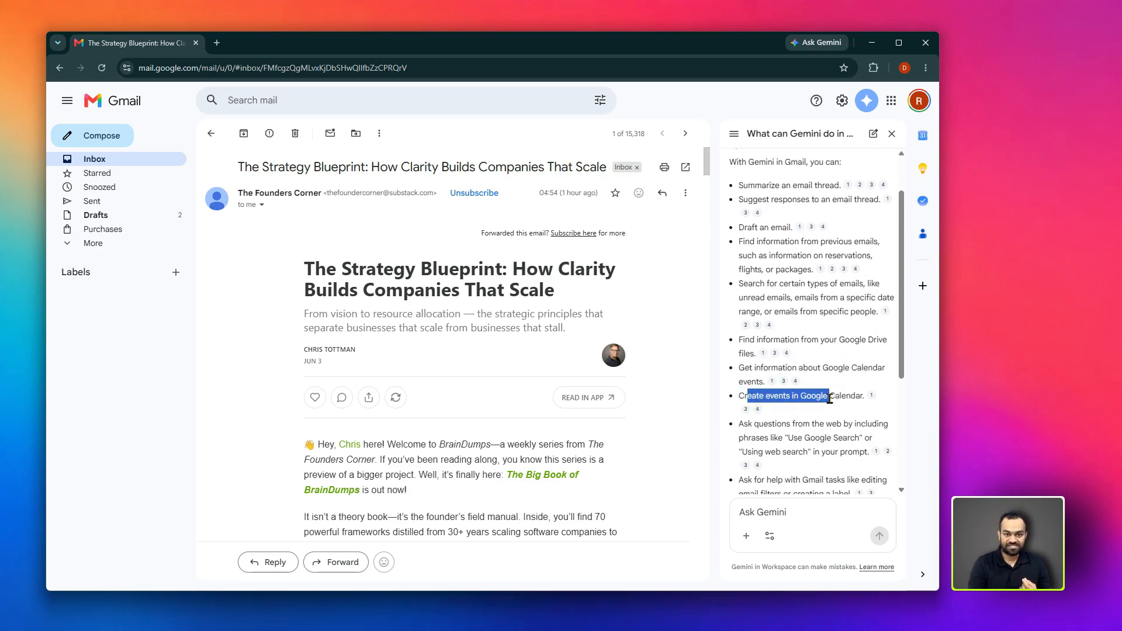
pyautogui.moveTo(764, 423); pyautogui.dragTo(808, 452)
pyautogui.scroll(-2, 820, 425)
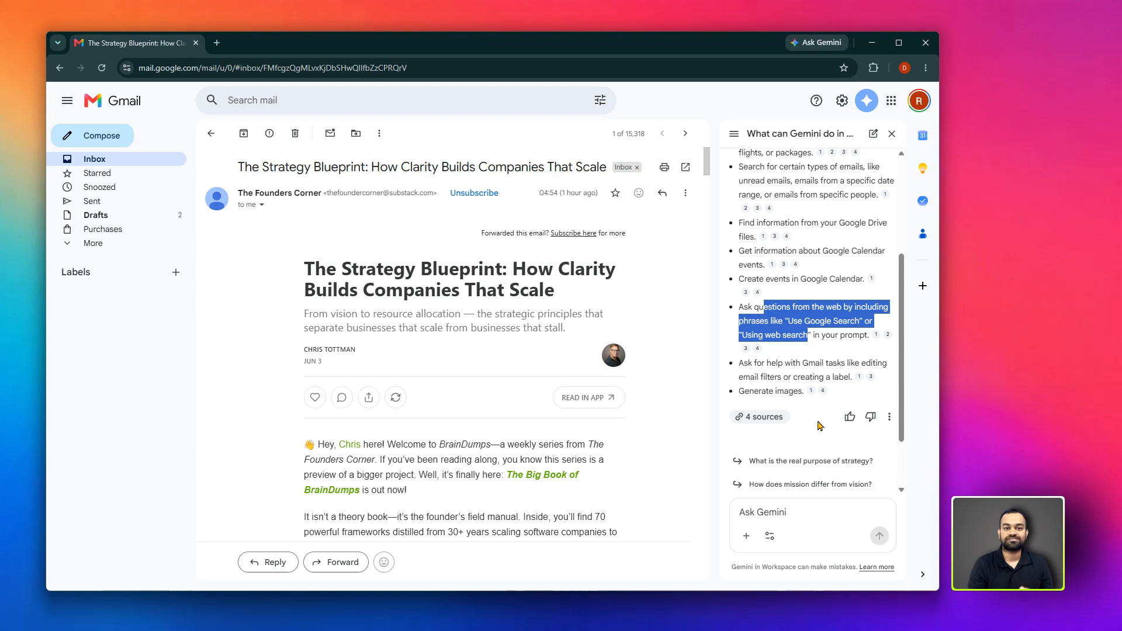